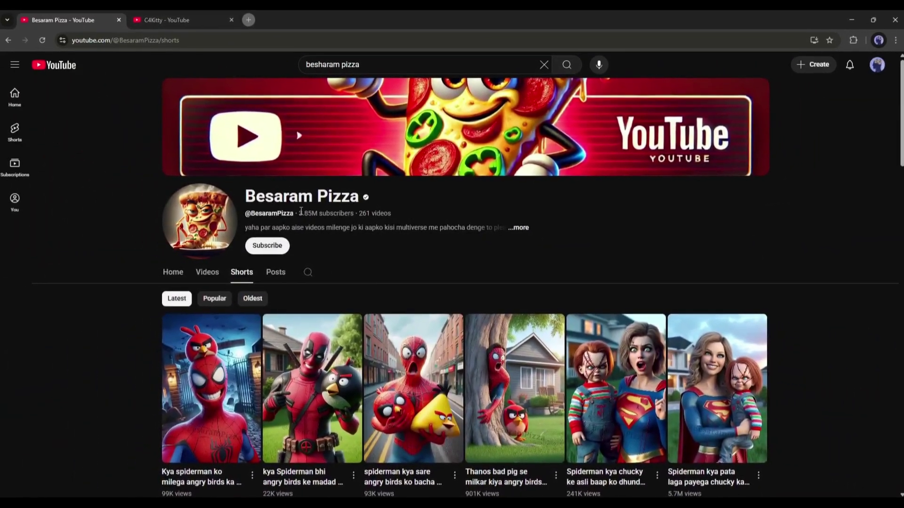
Review the Besaram Pizza channel's About details, highlighting subscriber and video counts, then close them.
drag(301, 210, 390, 214)
scroll(301, 207, down, 2)
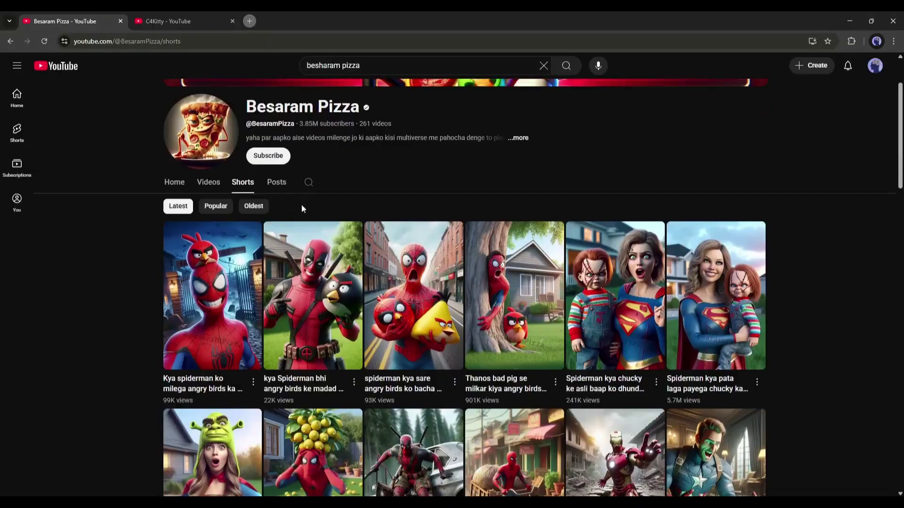
scroll(301, 209, down, 5)
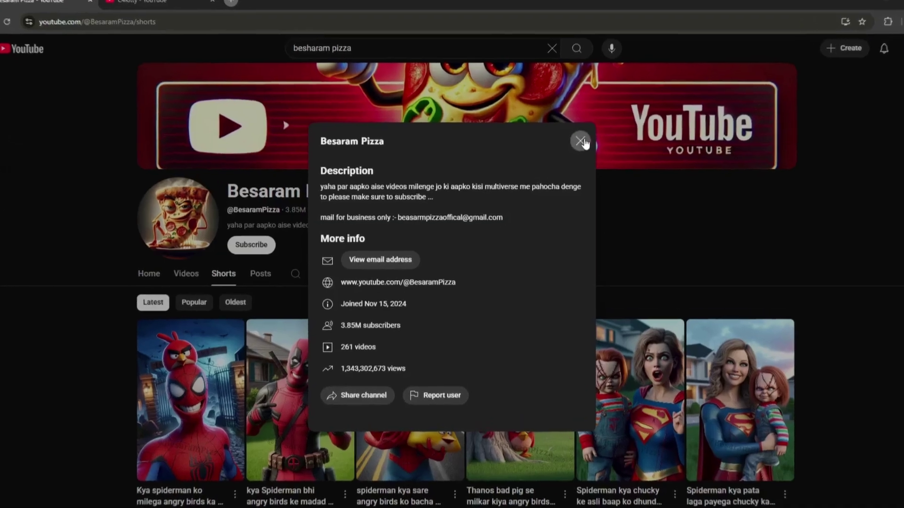
click(571, 148)
Scroll down the Shorts grid and play the Doctor Strange short.
scroll(337, 235, down, 10)
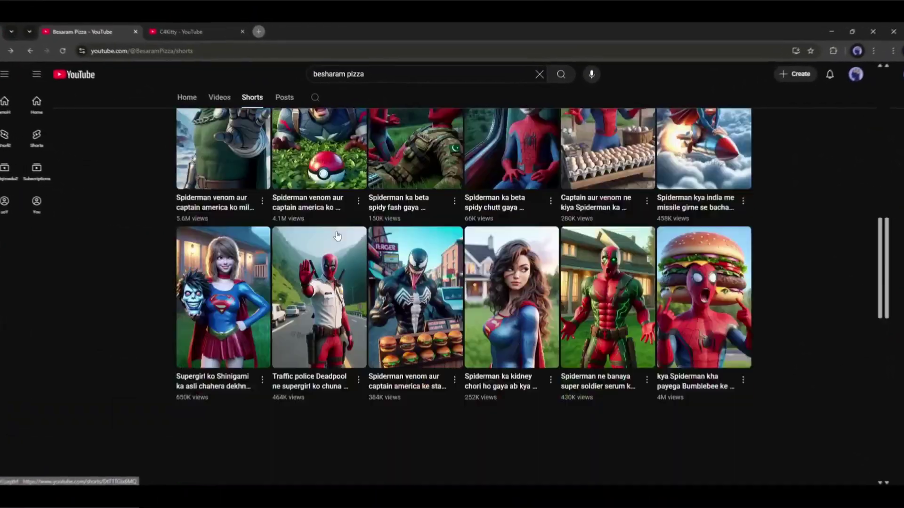
scroll(337, 236, down, 6)
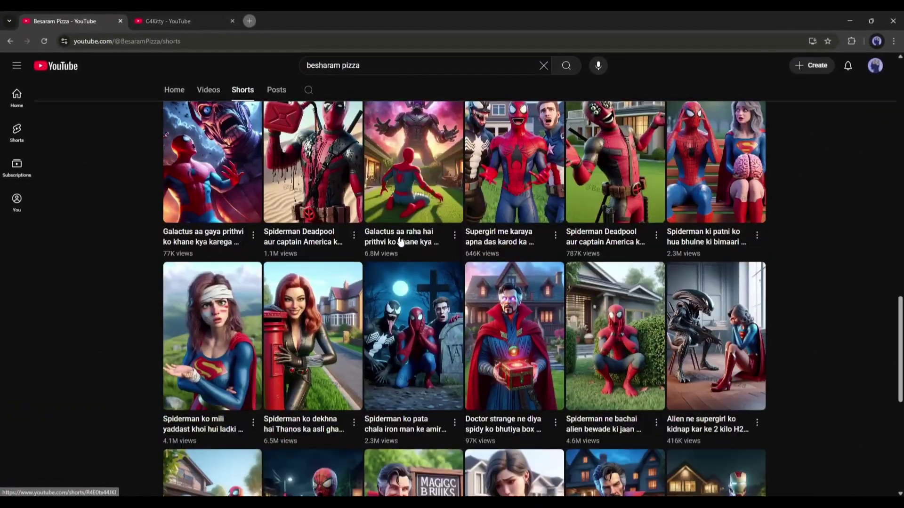
scroll(400, 242, down, 8)
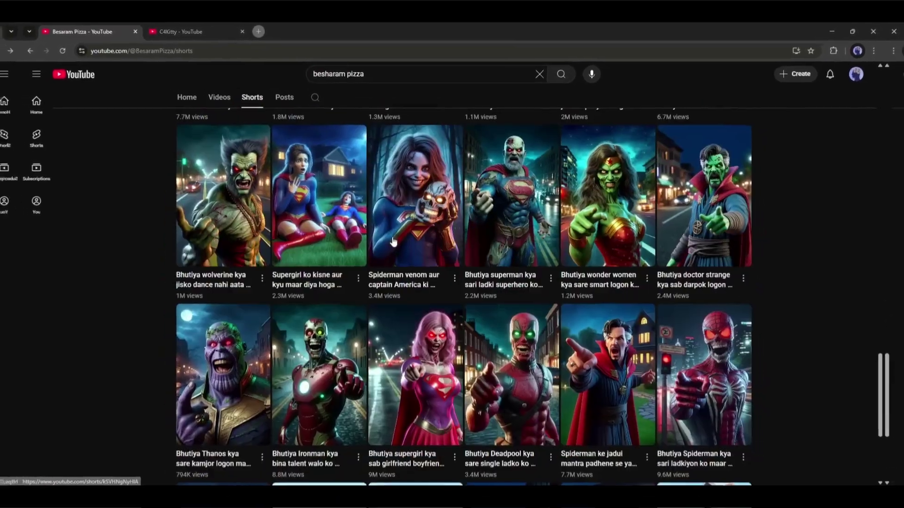
scroll(392, 241, down, 3)
click(607, 237)
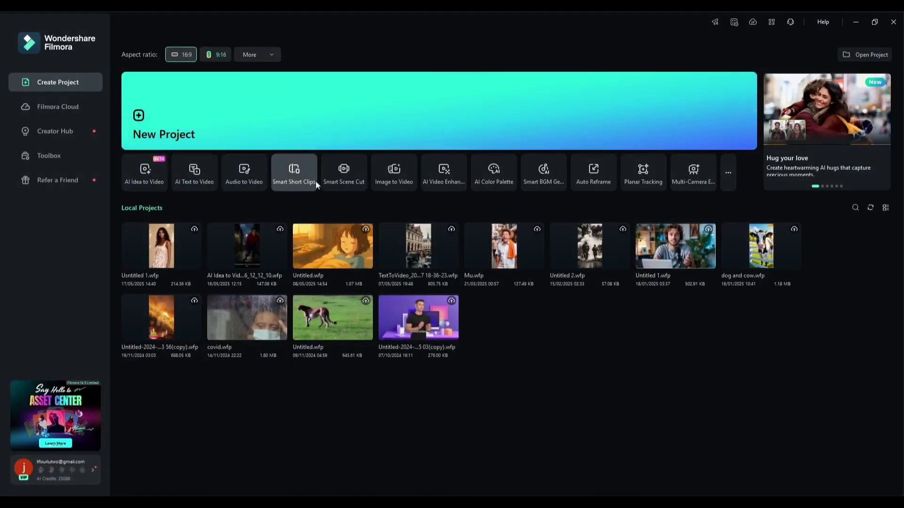
Show the full Toolbox of creation tools and launch AI Idea to Video.
click(724, 173)
scroll(187, 298, down, 1)
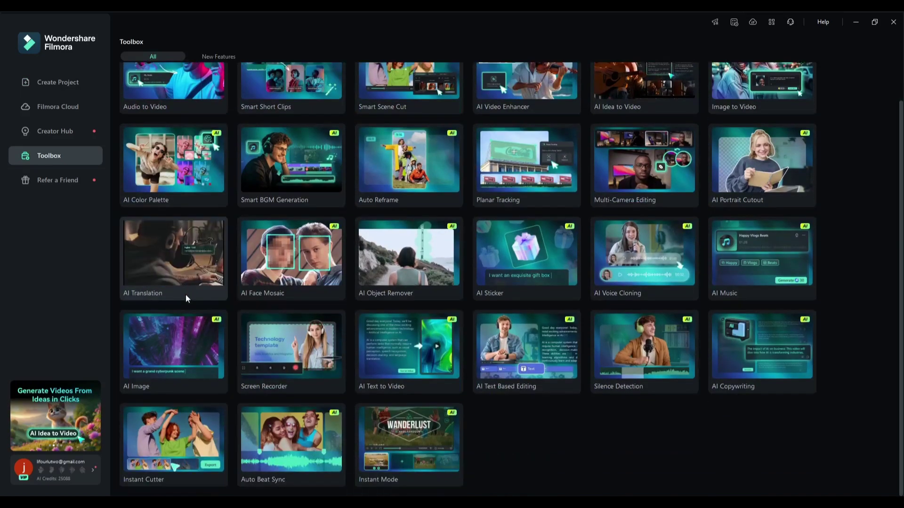
scroll(472, 355, up, 1)
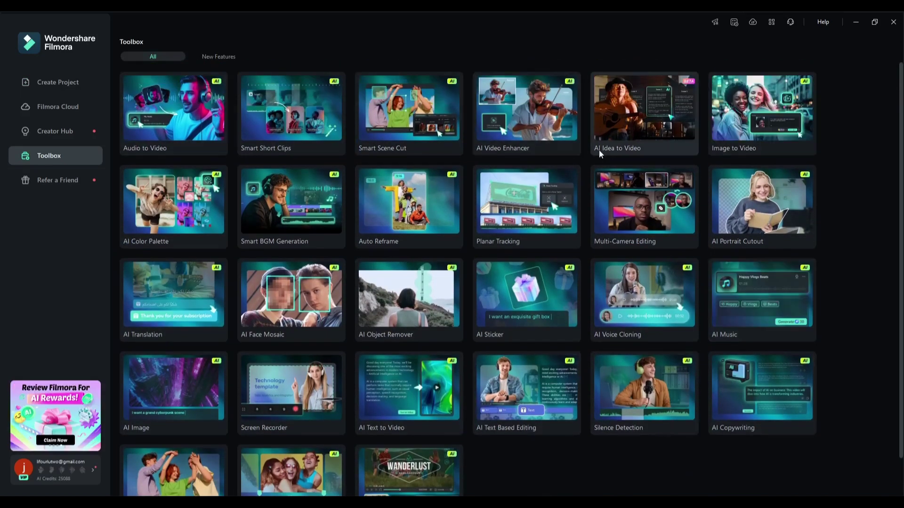
click(640, 106)
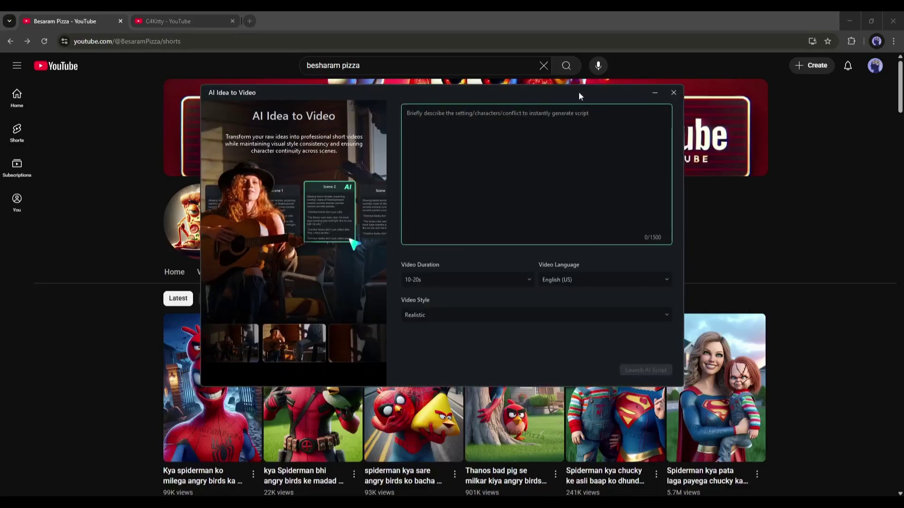
Move the idea window up and enter the Spider-Man versus landlord Venom story idea.
drag(578, 91, 567, 76)
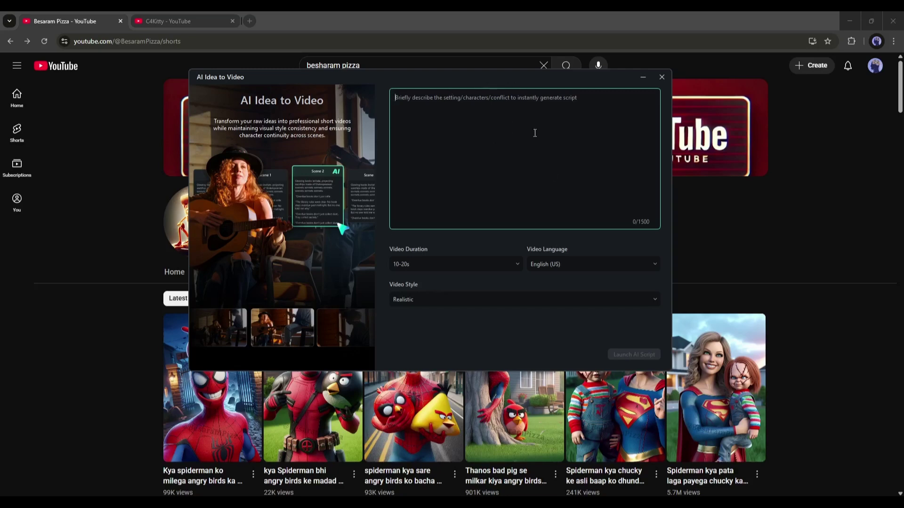
text(Spid)
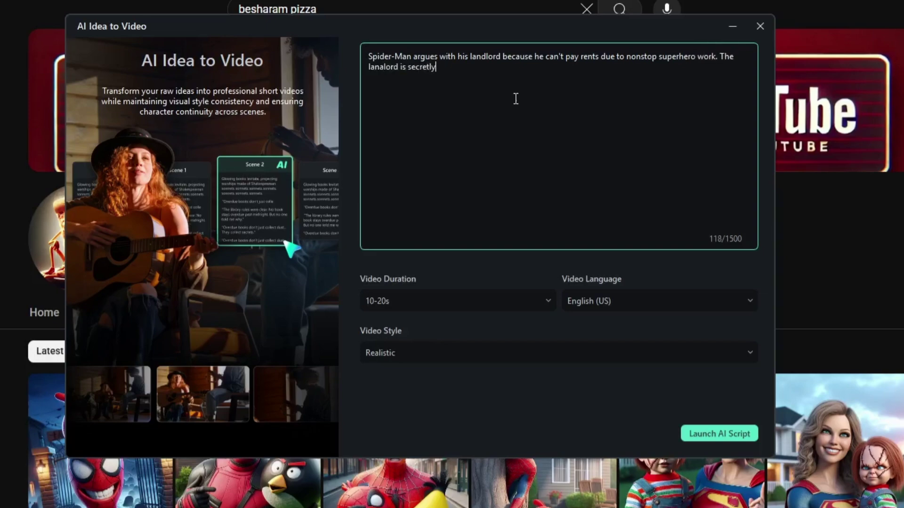
text(Venom.)
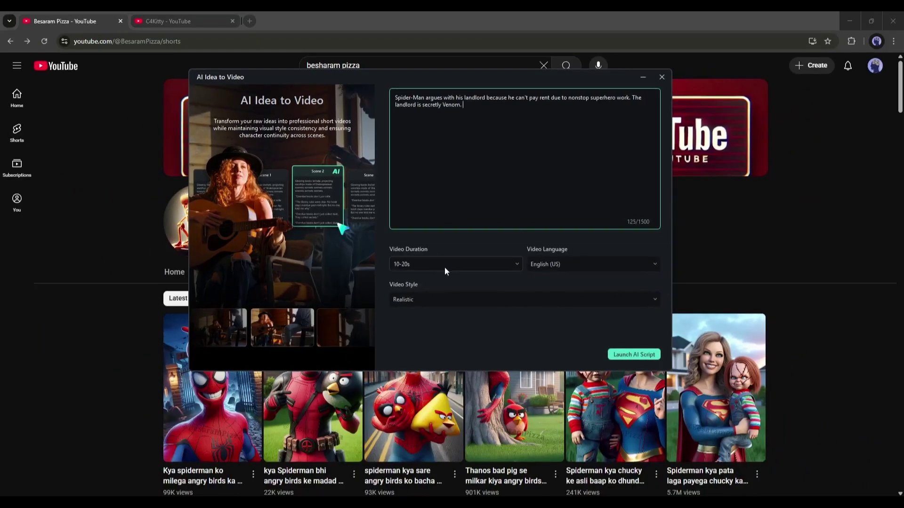
Set duration to Auto, keep English (US) and Realistic style, and launch the AI script.
click(445, 267)
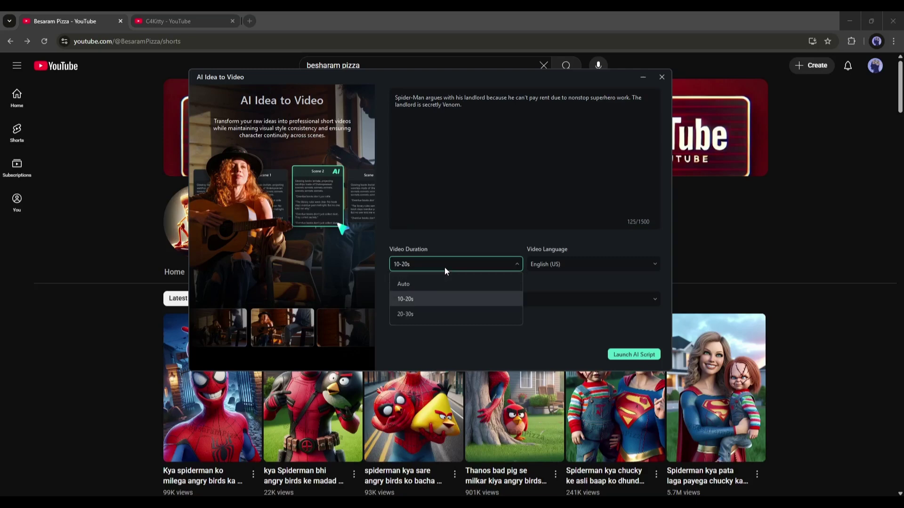
click(421, 288)
click(560, 262)
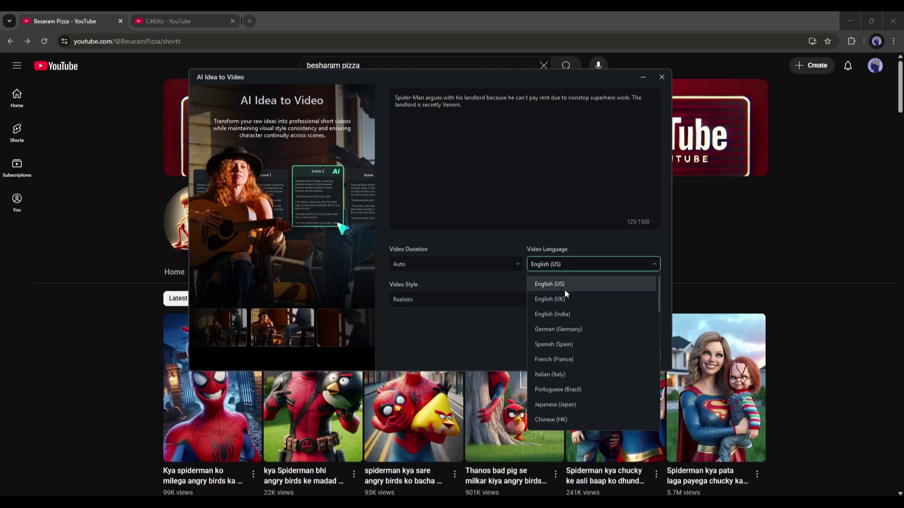
scroll(575, 346, down, 10)
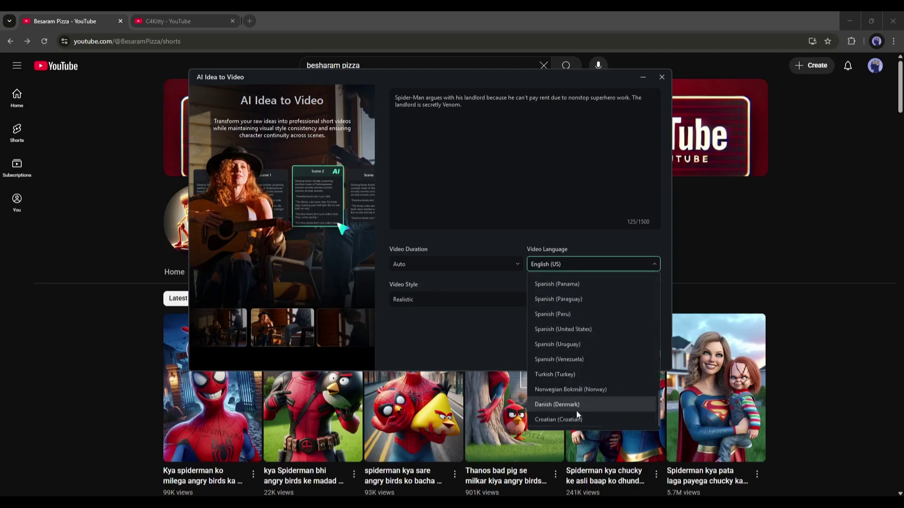
scroll(571, 397, up, 5)
scroll(571, 397, up, 5)
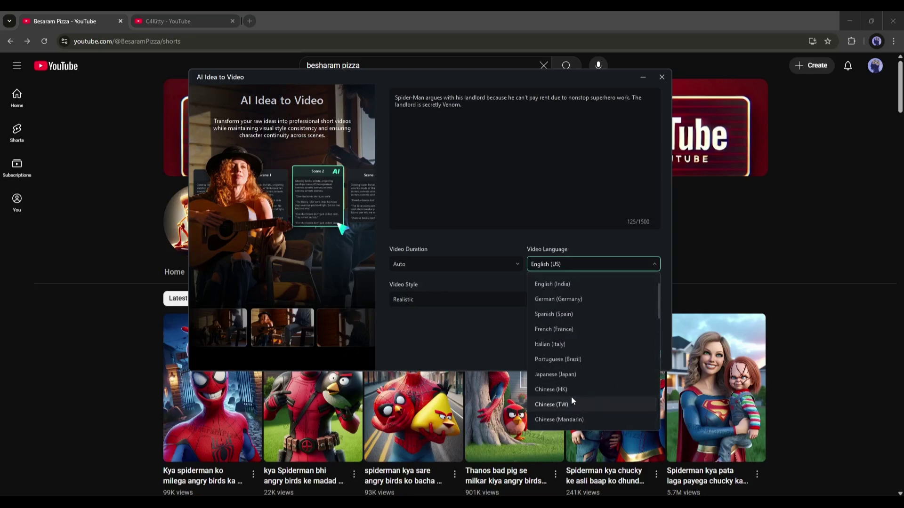
click(583, 306)
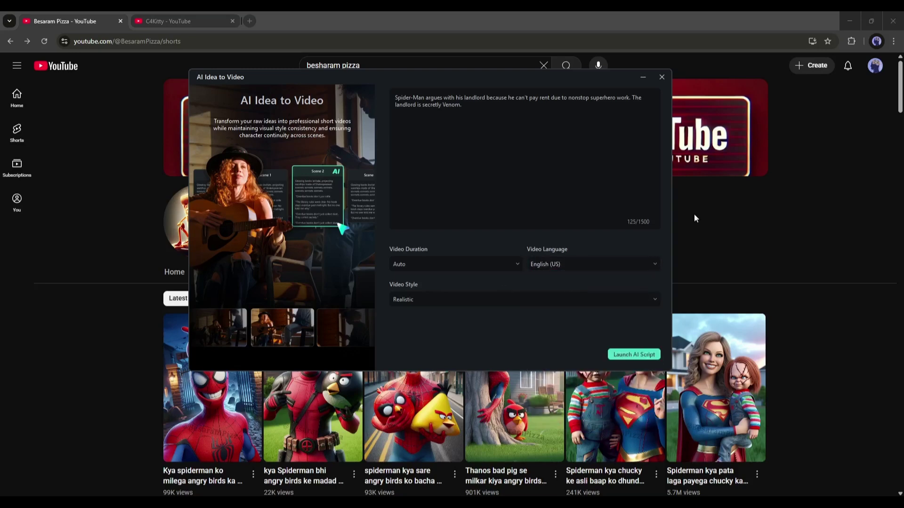
click(438, 304)
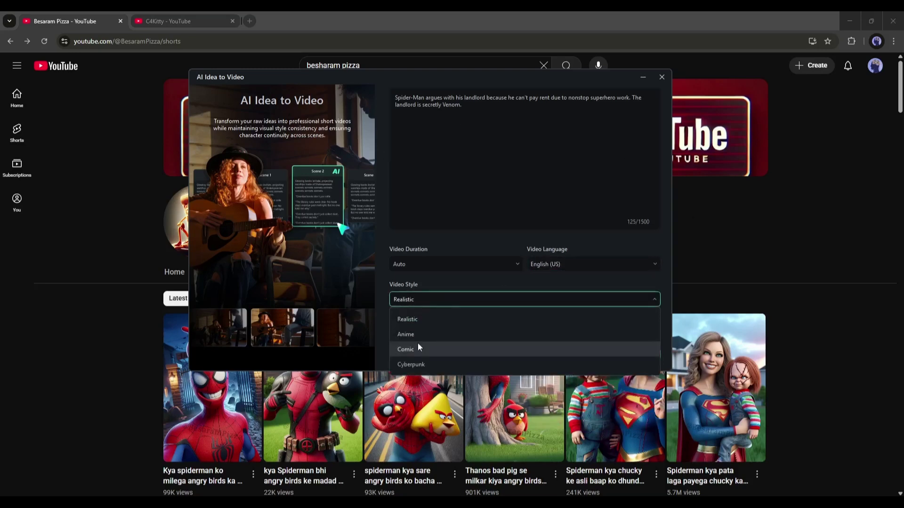
click(425, 319)
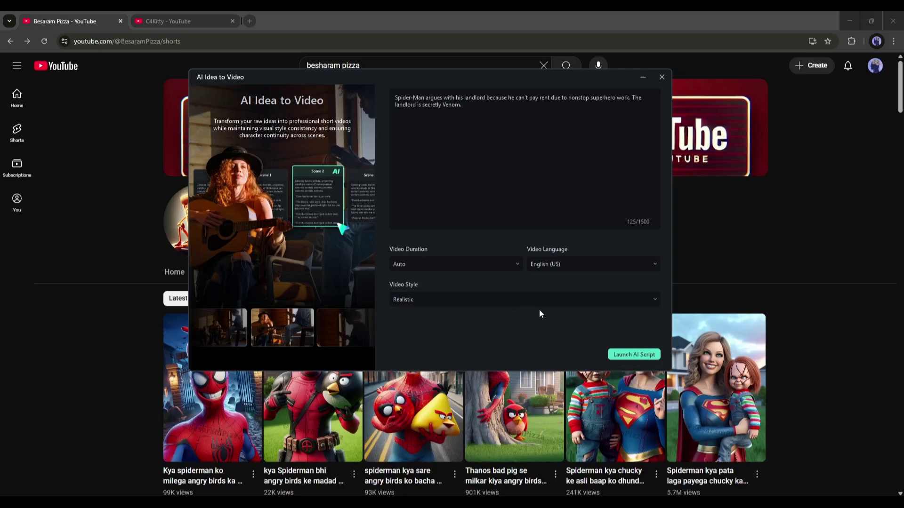
click(624, 356)
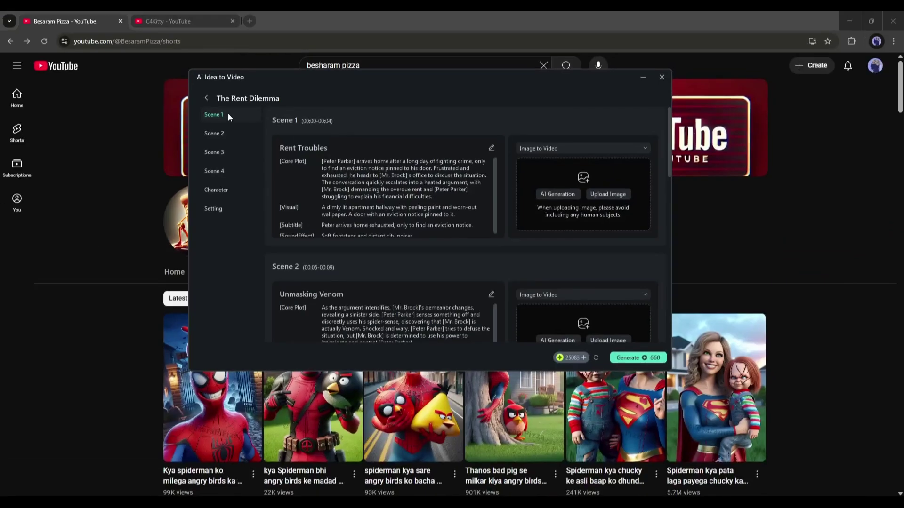
scroll(340, 199, down, 10)
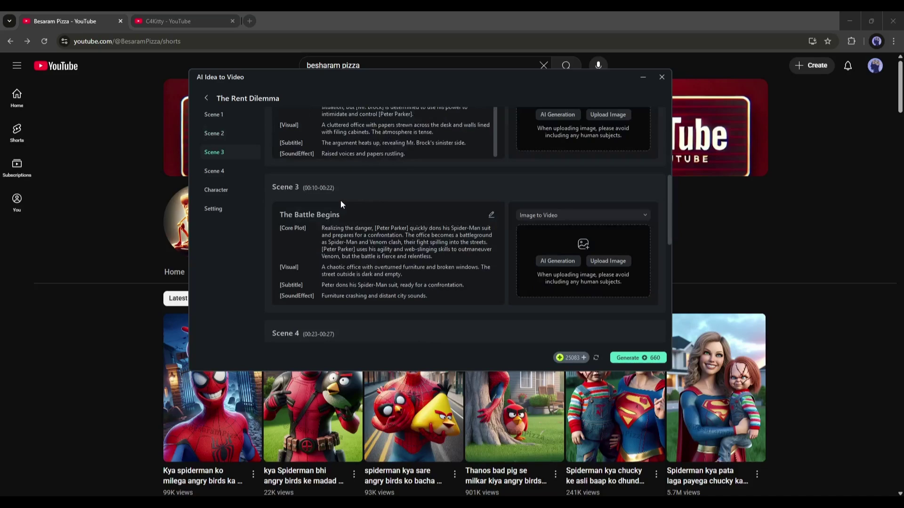
scroll(340, 199, down, 3)
scroll(340, 200, up, 15)
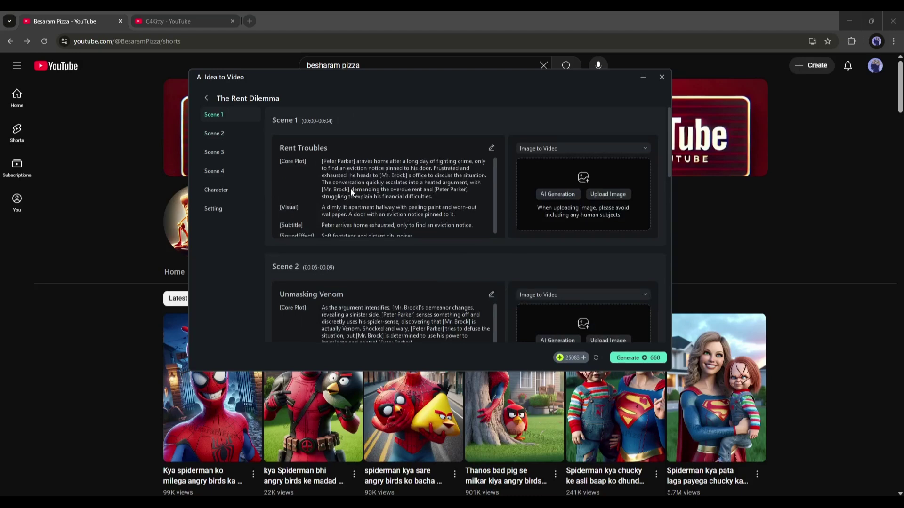
scroll(340, 183, down, 1)
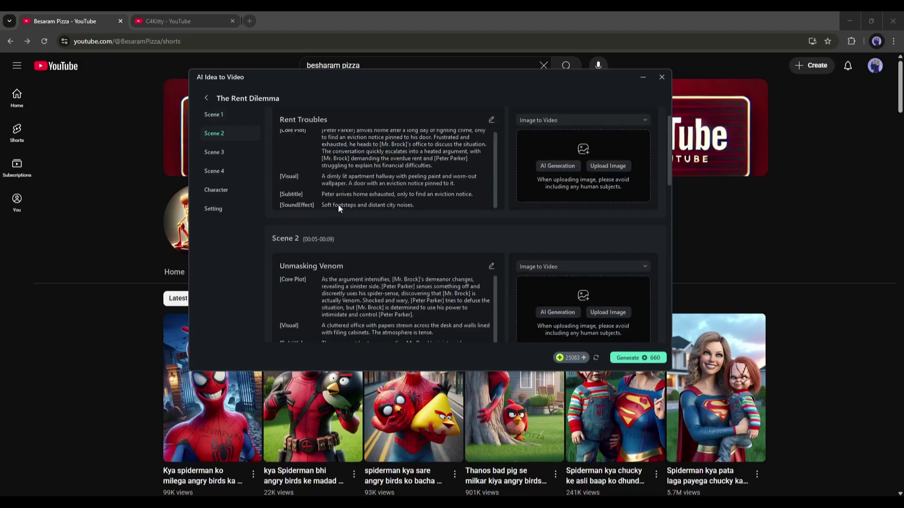
scroll(380, 194, up, 1)
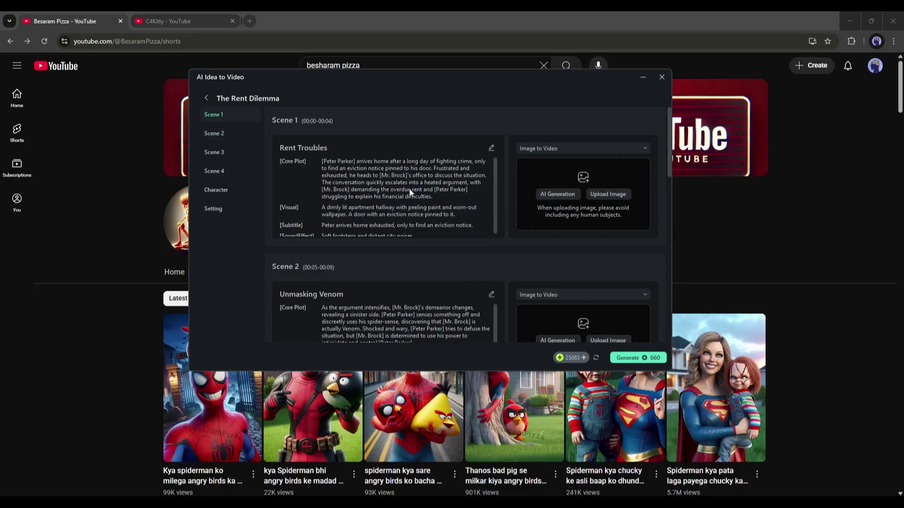
scroll(330, 203, down, 1)
click(224, 191)
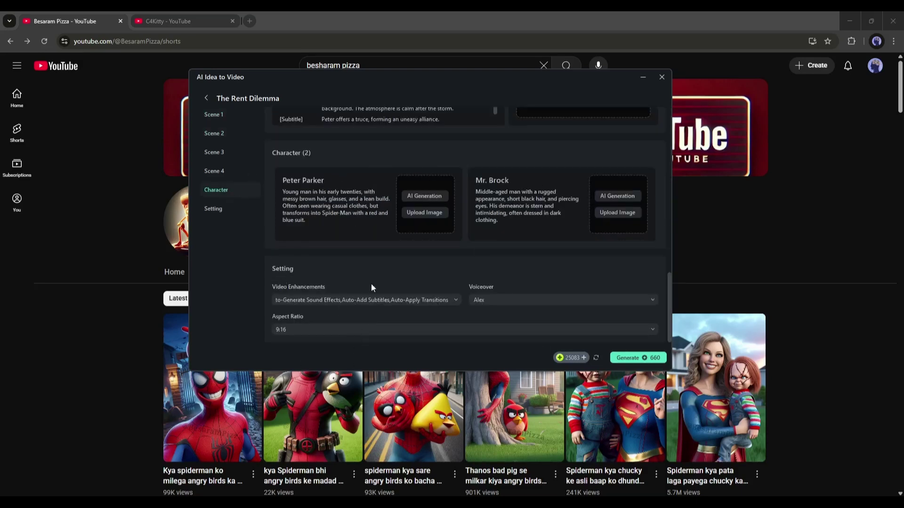
click(364, 301)
click(425, 258)
scroll(330, 321, up, 15)
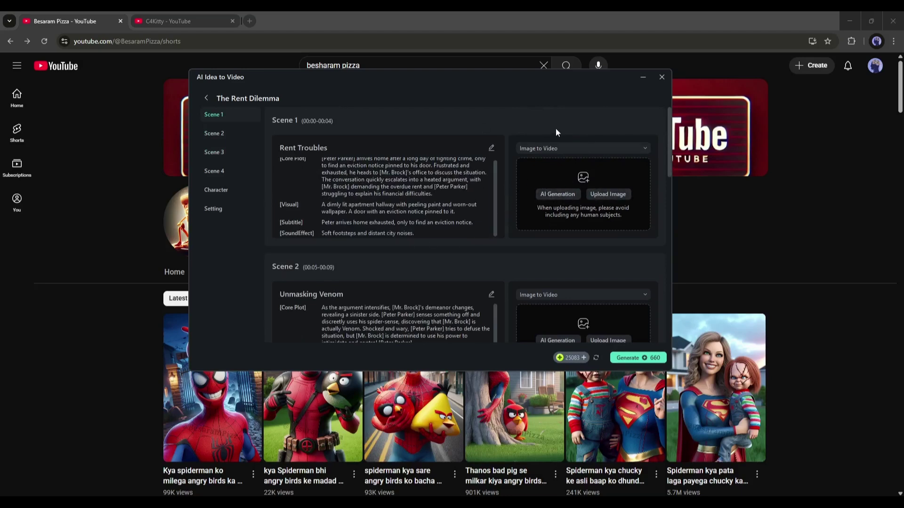
Keep Scene 1 in Image to Video mode and generate a 'Rent Troubles' image.
click(568, 150)
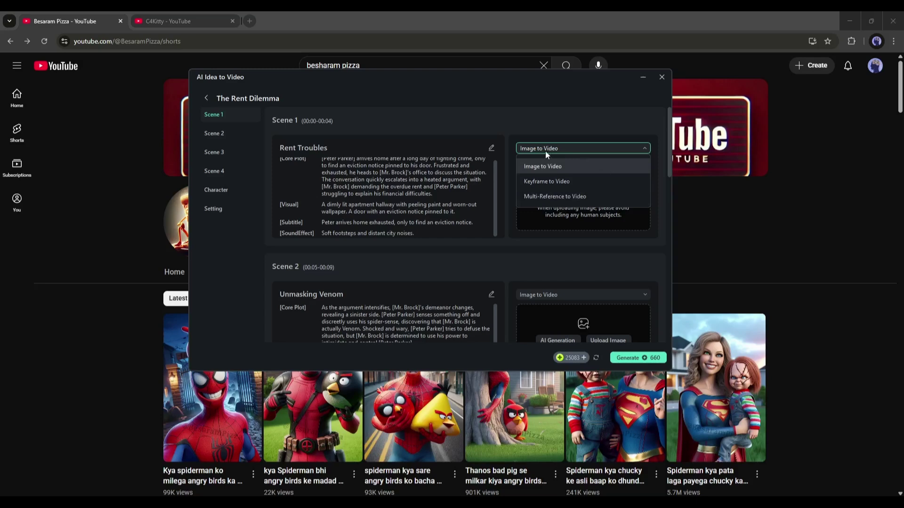
click(572, 170)
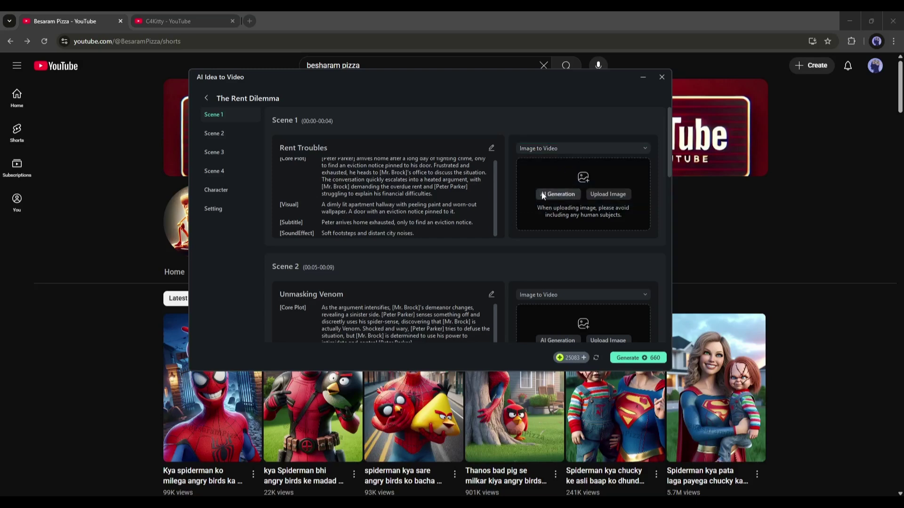
click(556, 194)
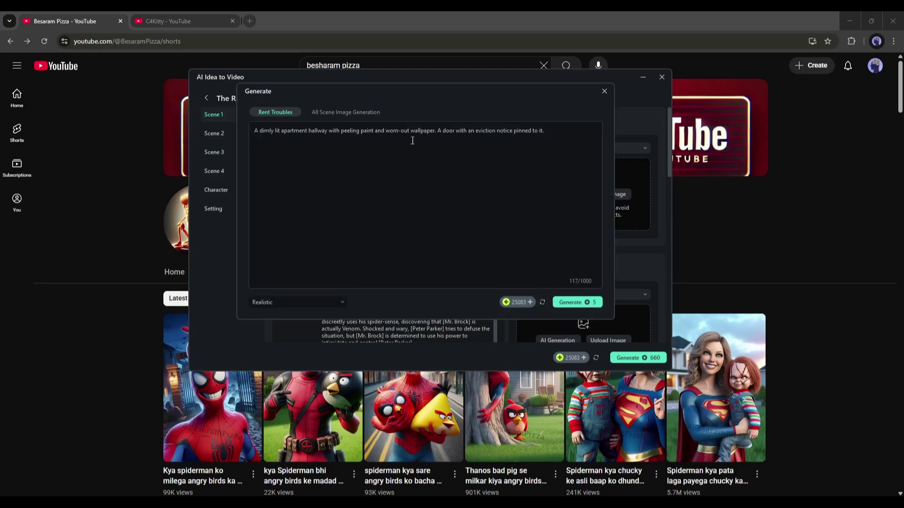
click(385, 154)
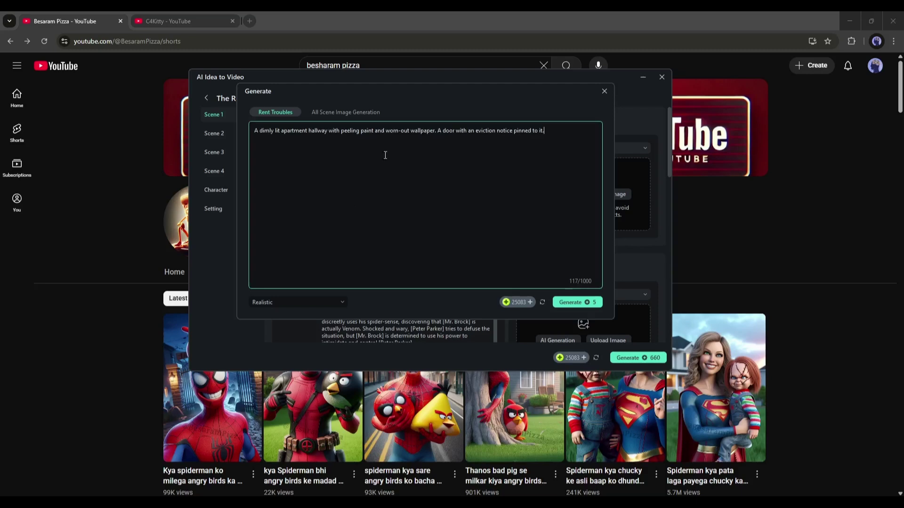
Generate images for all four scene prompts and choose one image for each scene.
click(347, 113)
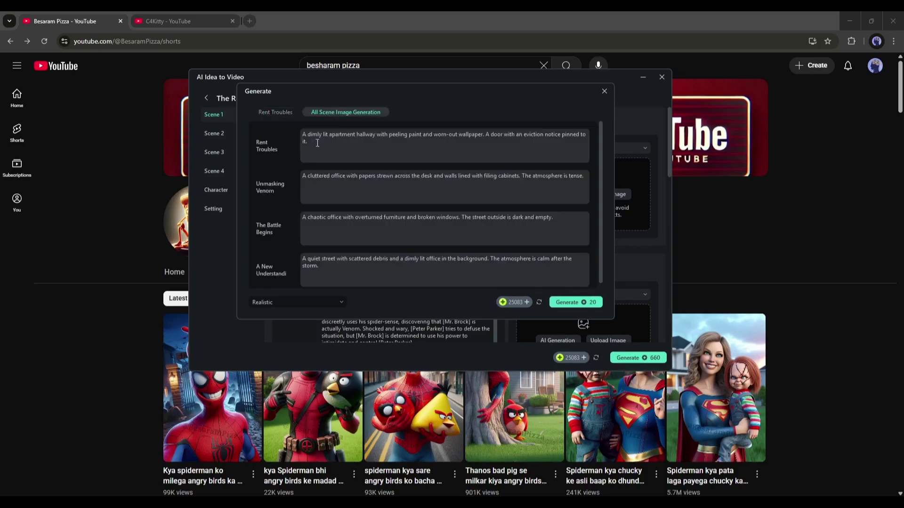
scroll(325, 173, down, 1)
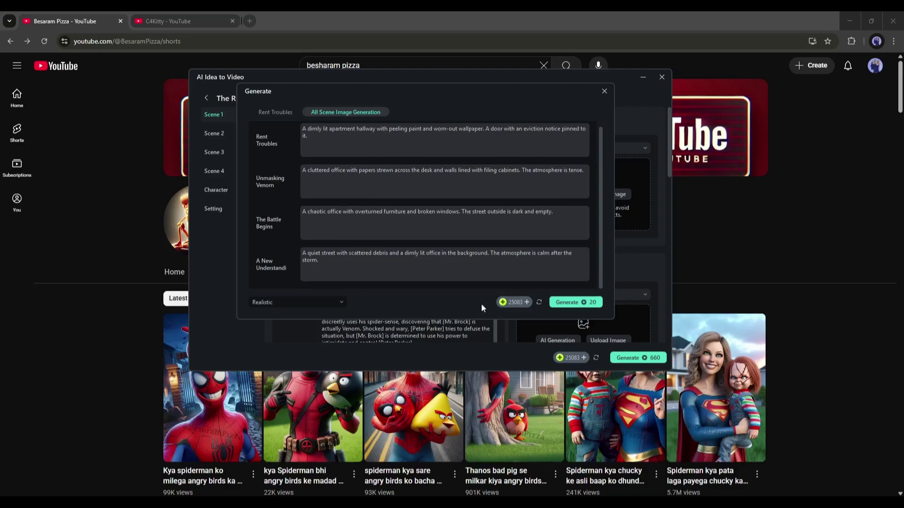
click(567, 303)
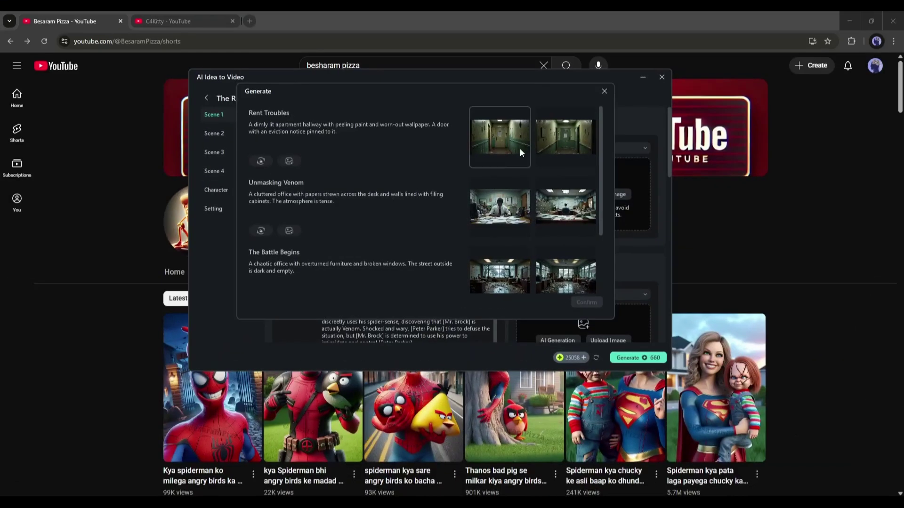
scroll(367, 186, down, 3)
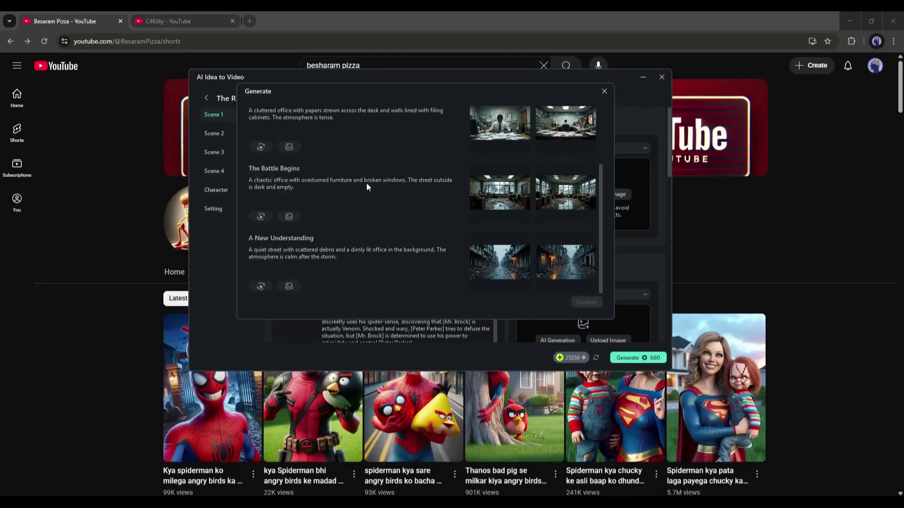
scroll(366, 186, up, 3)
click(522, 149)
scroll(513, 235, down, 1)
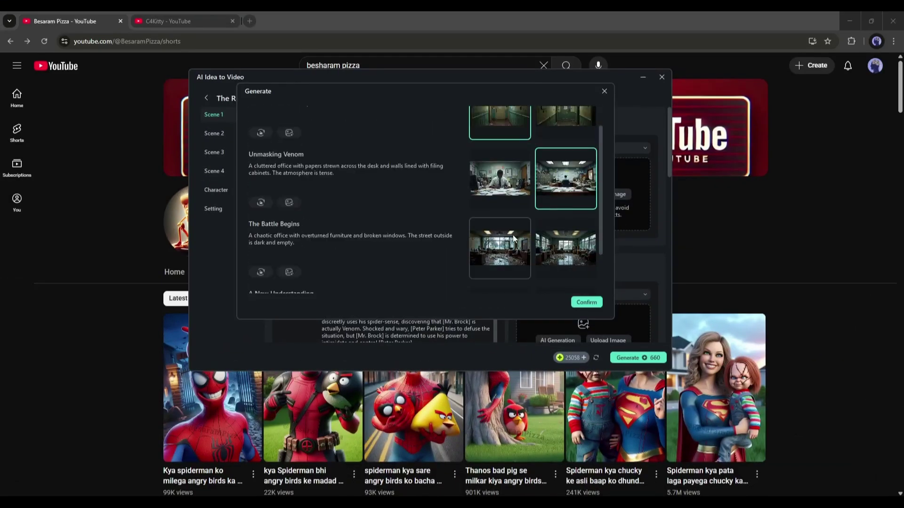
click(513, 236)
scroll(512, 235, down, 2)
click(499, 271)
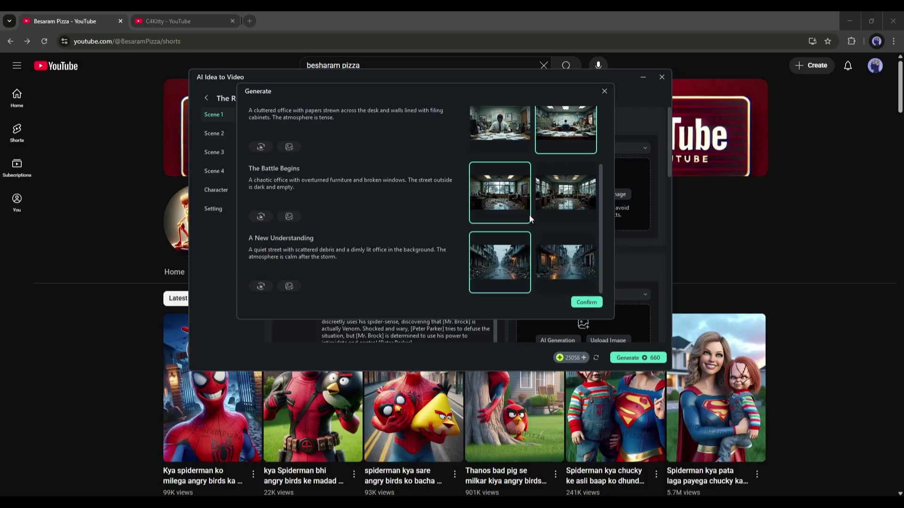
Apply the chosen images to the scenes and scroll to the Character section.
click(586, 302)
scroll(580, 194, down, 6)
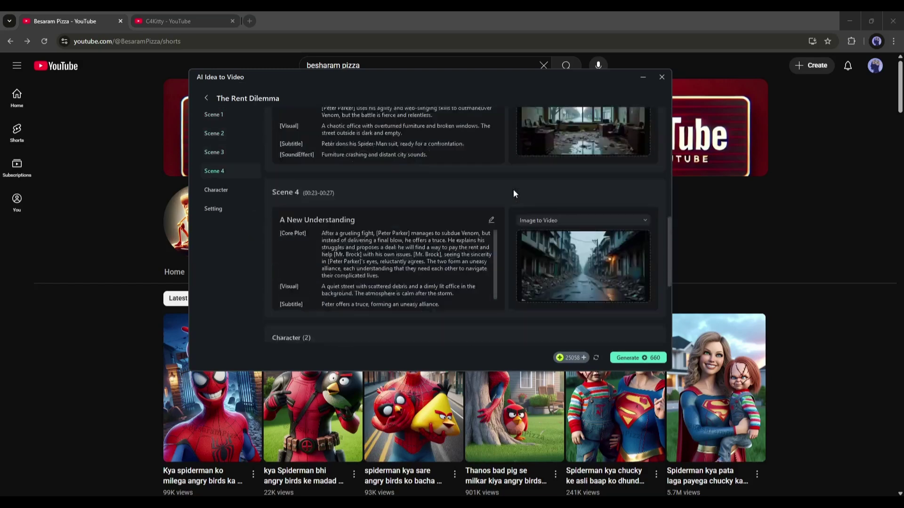
scroll(513, 190, down, 3)
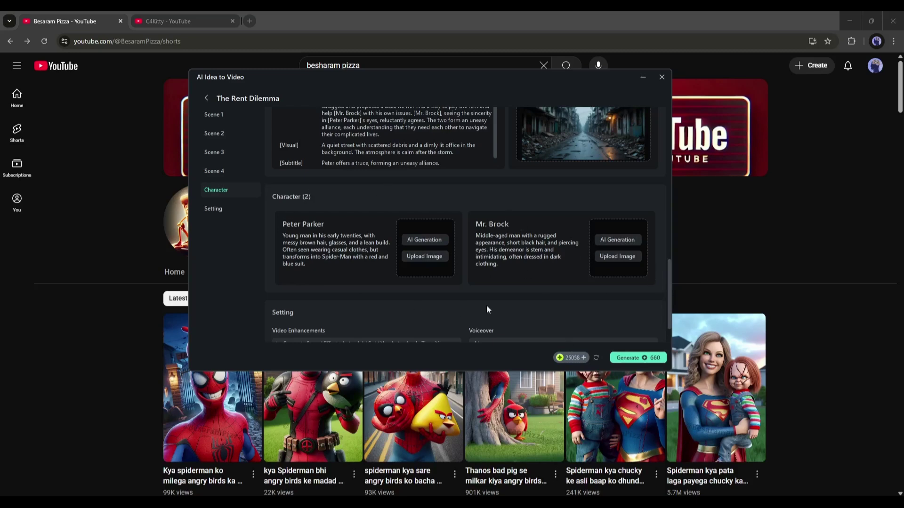
Generate Peter Parker portraits and apply the first one to his card.
click(423, 239)
click(587, 303)
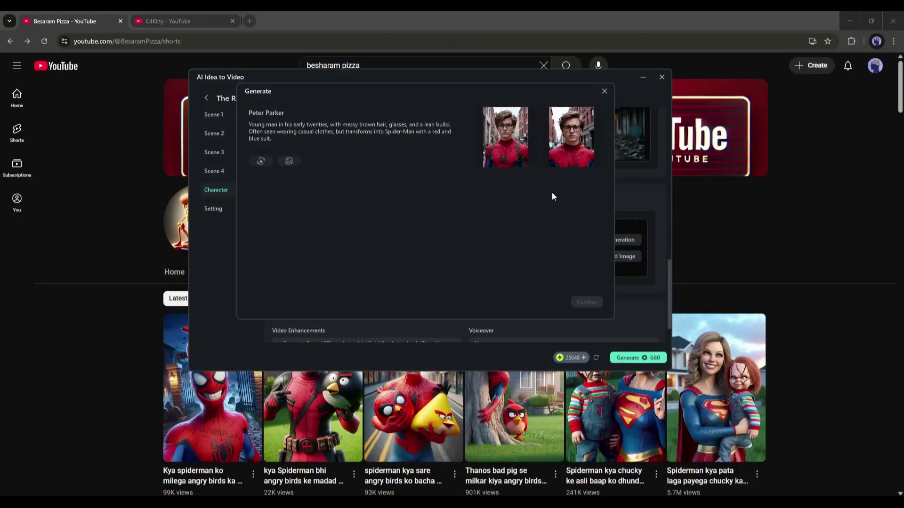
click(515, 137)
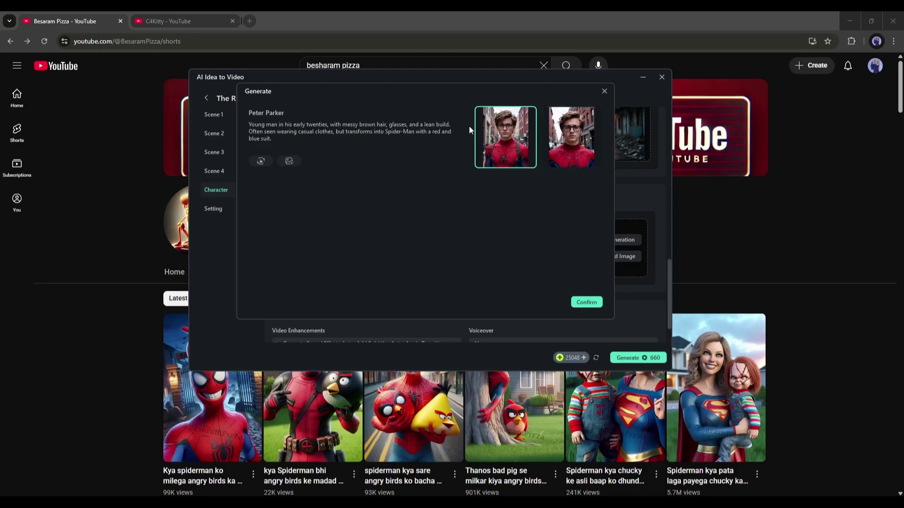
click(586, 302)
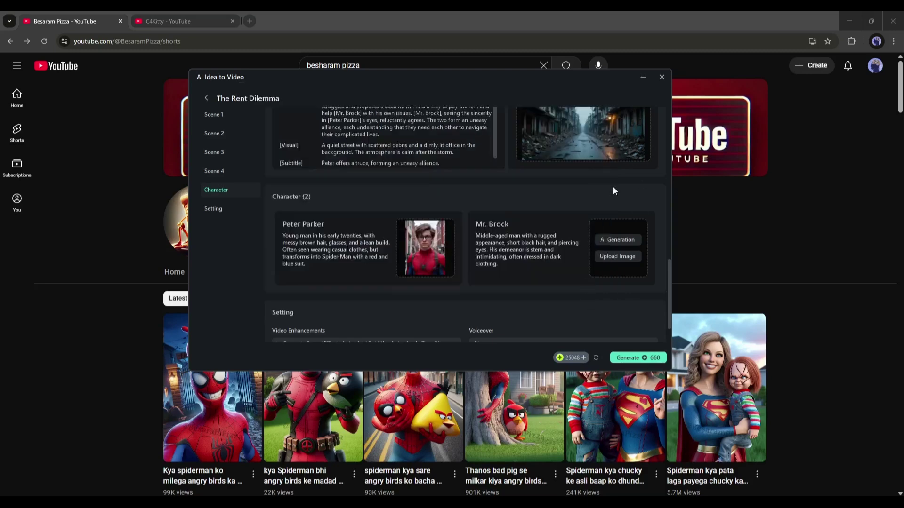
Generate Mr. Brock portraits and pick the second one.
click(628, 240)
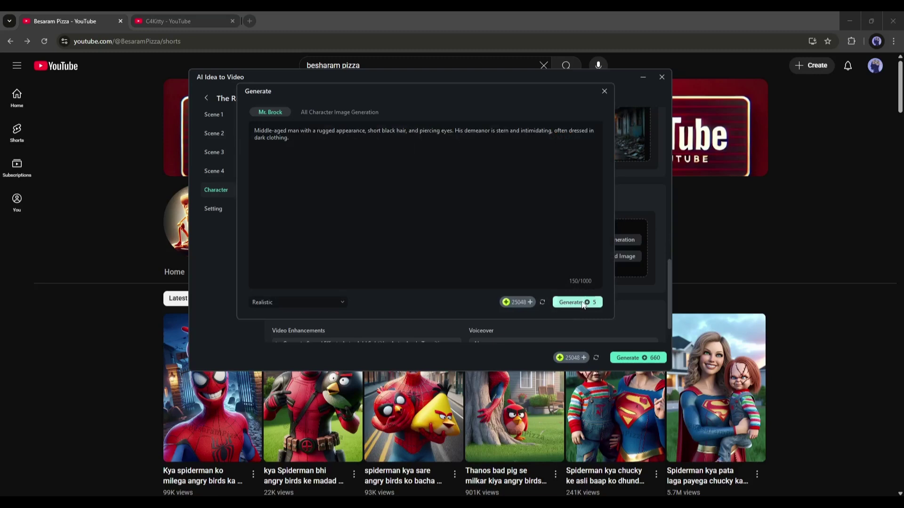
click(583, 303)
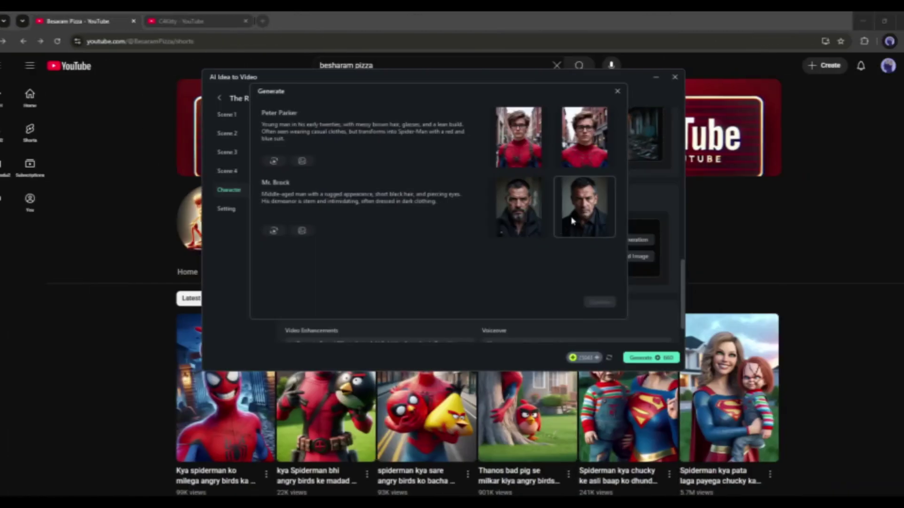
click(583, 216)
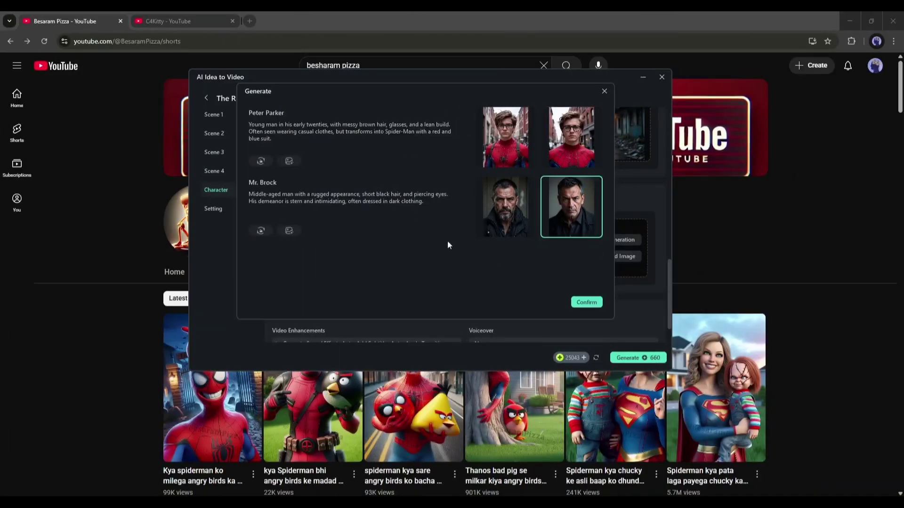
Apply the Mr. Brock portrait and keep Auto-Generate Sound Effects turned on.
click(586, 303)
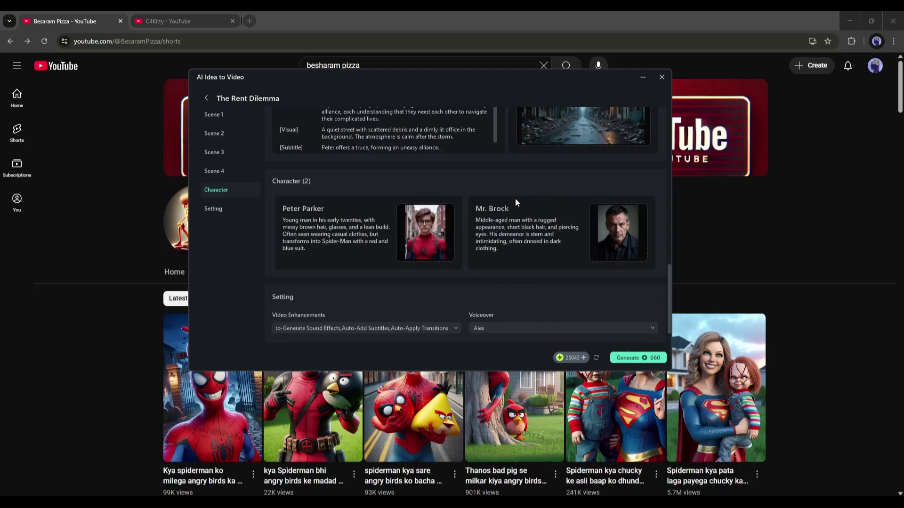
scroll(515, 199, down, 1)
click(334, 301)
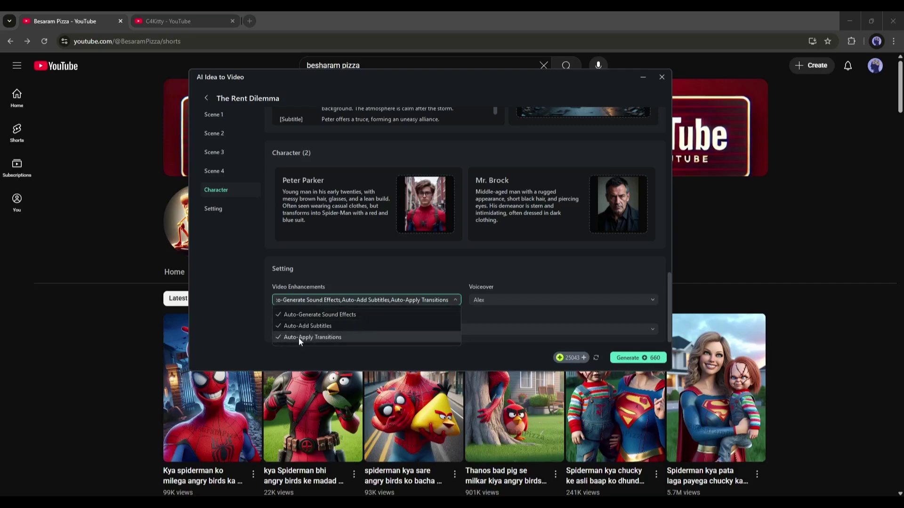
click(306, 314)
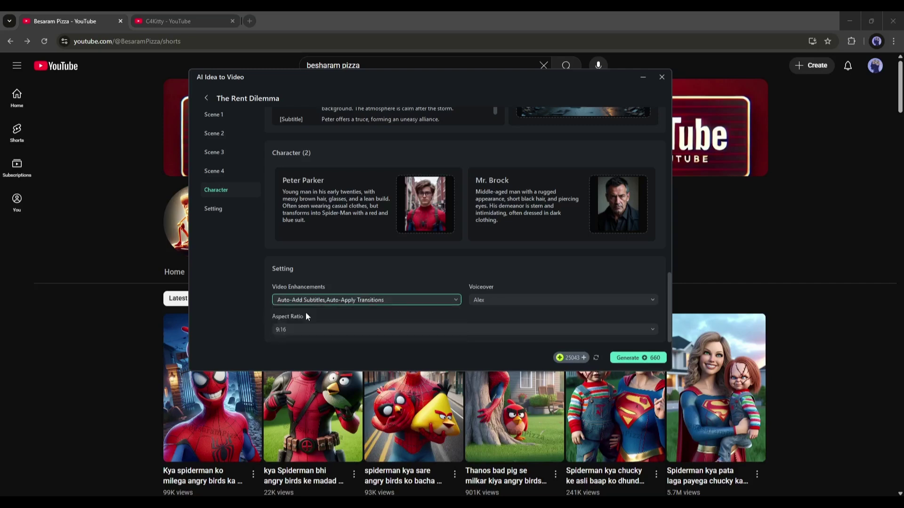
click(305, 299)
click(299, 314)
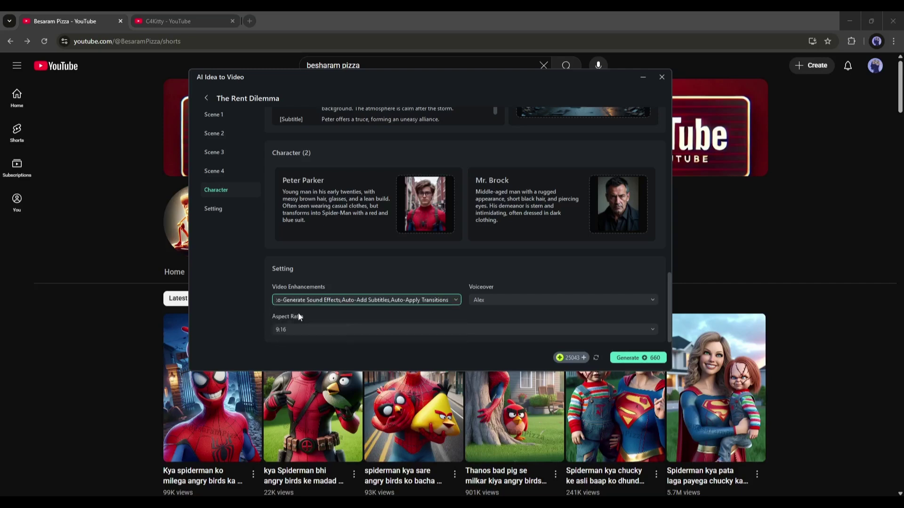
Preview the Alex voice, then choose Ryan Kurk as the voiceover.
click(503, 299)
click(478, 317)
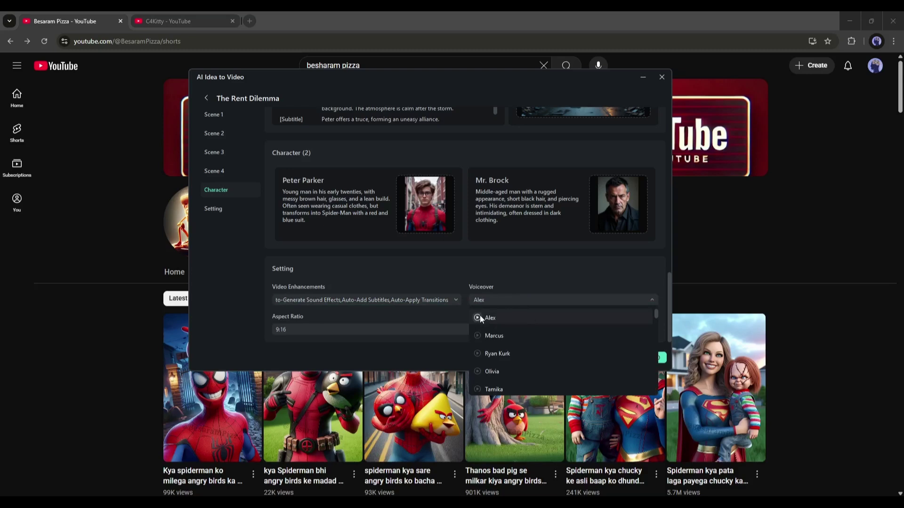
click(479, 354)
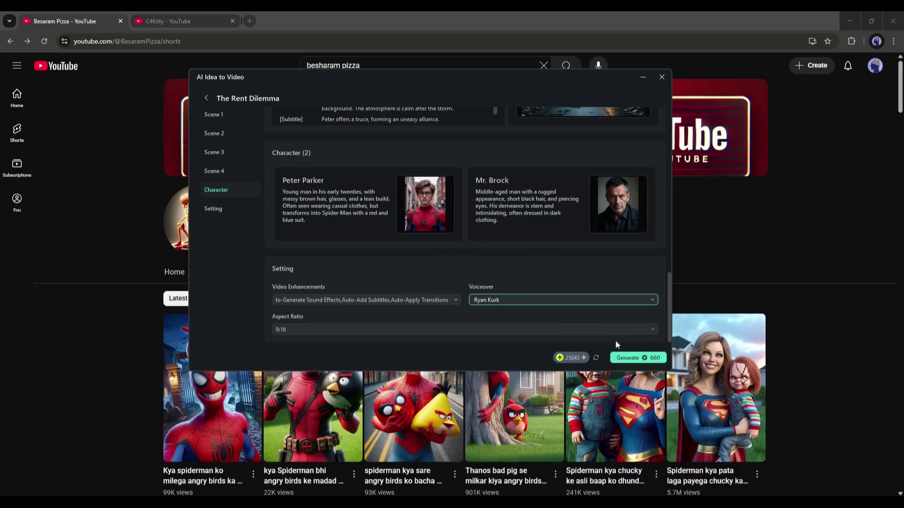
scroll(619, 324, up, 10)
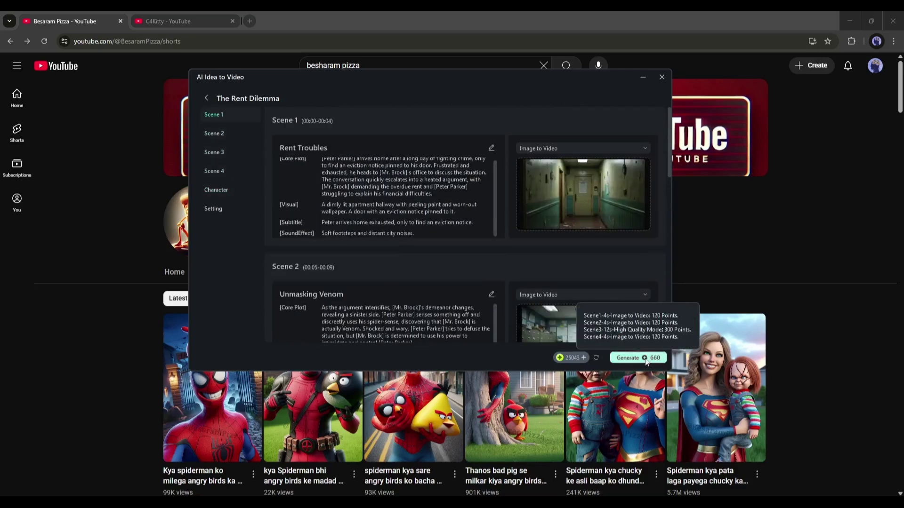
Generate the 24-second video and play it from the start in the editor.
click(646, 359)
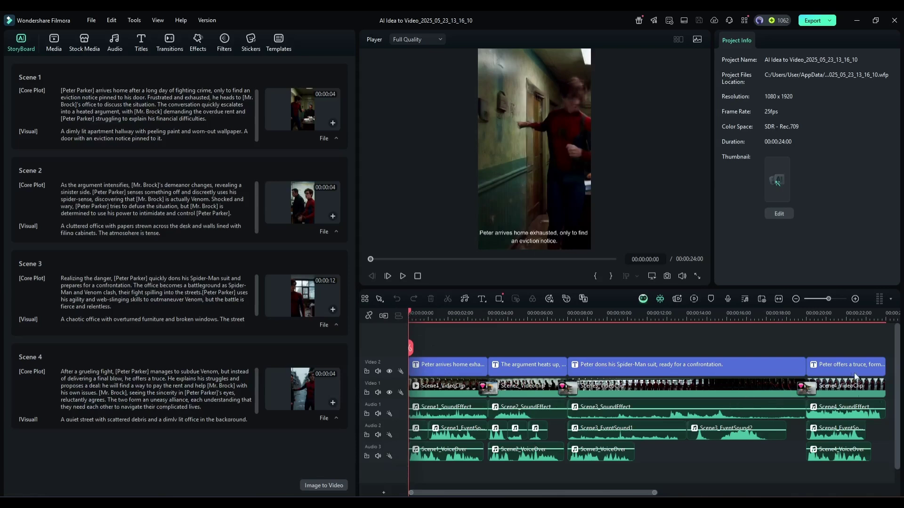
click(403, 276)
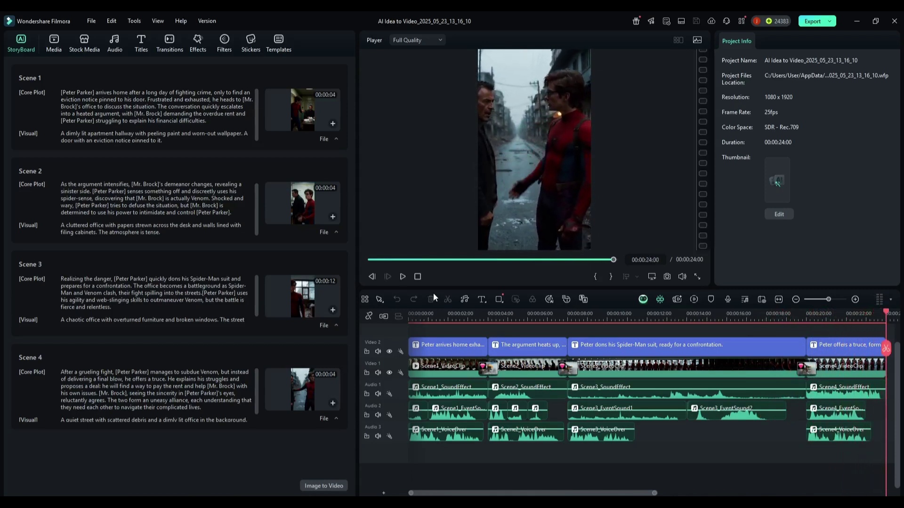
Preview Scene 3 in the player and open it to edit its Core Plot description.
click(681, 463)
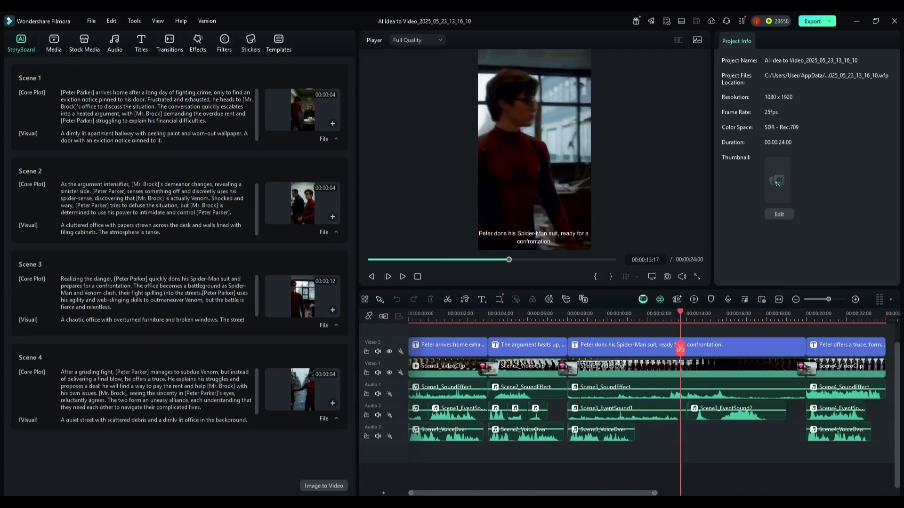
mouse_move(571, 324)
mouse_down()
mouse_move(735, 331)
mouse_move(585, 331)
mouse_up()
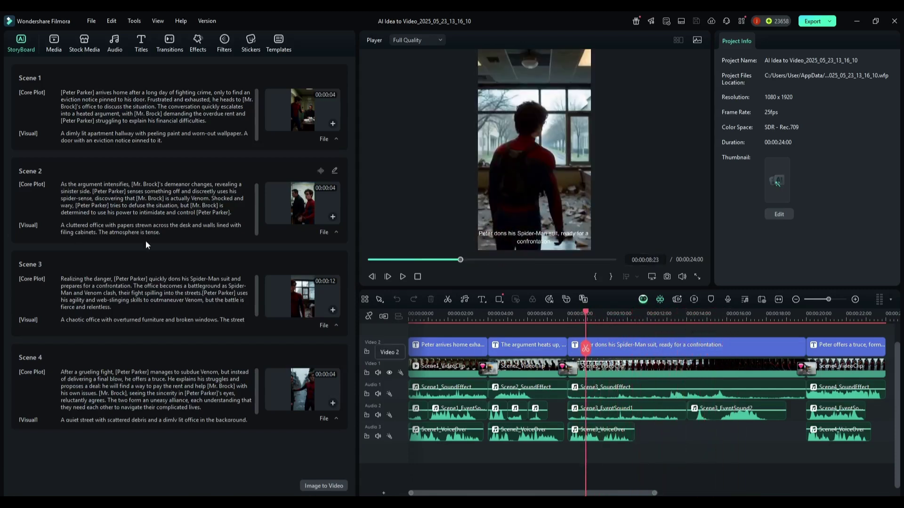
click(333, 265)
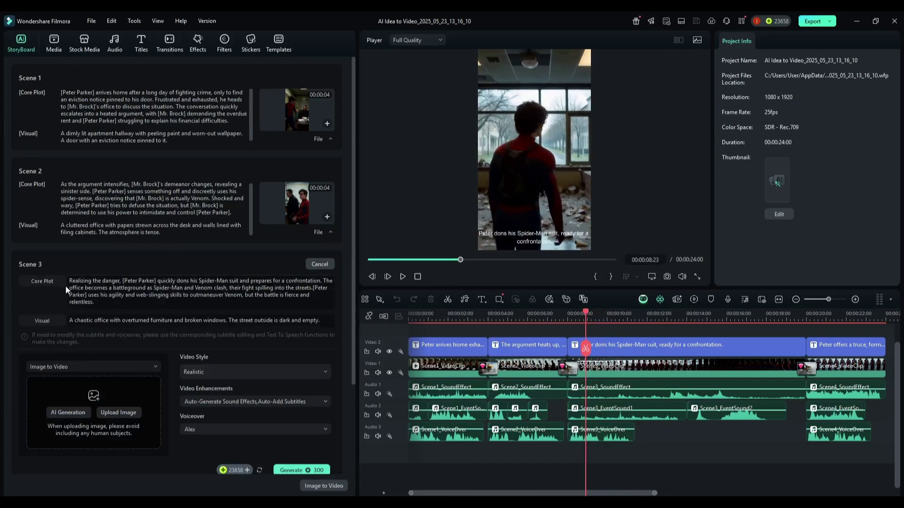
click(92, 287)
scroll(117, 288, down, 1)
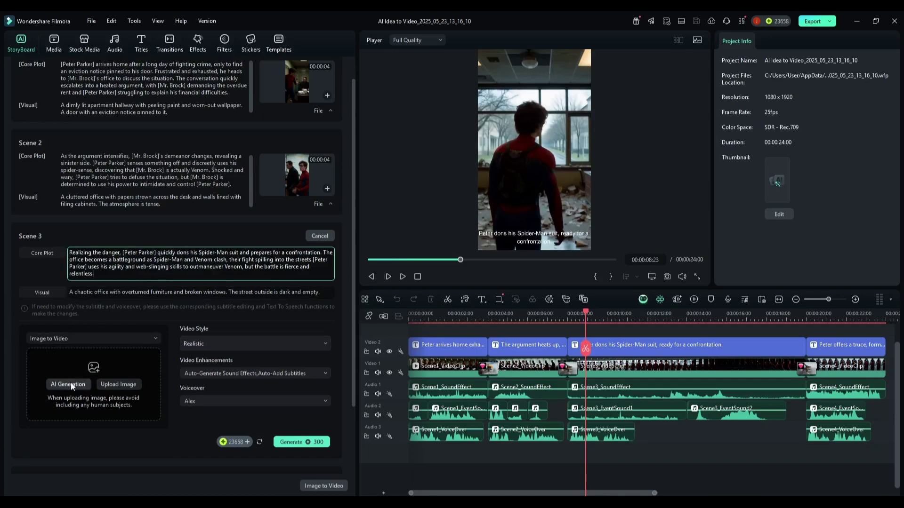
Keep Realistic style, generate more images, and confirm the wrecked-office image for Scene 3.
click(236, 338)
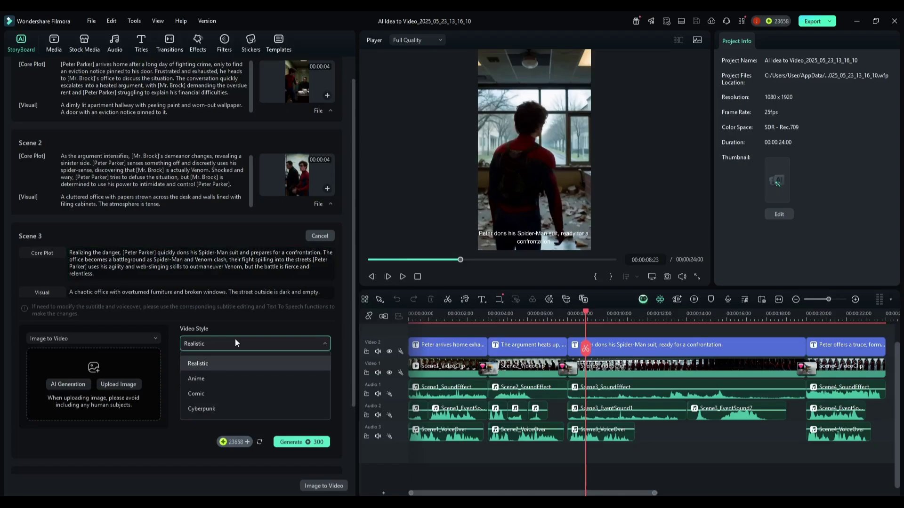
click(235, 338)
click(56, 385)
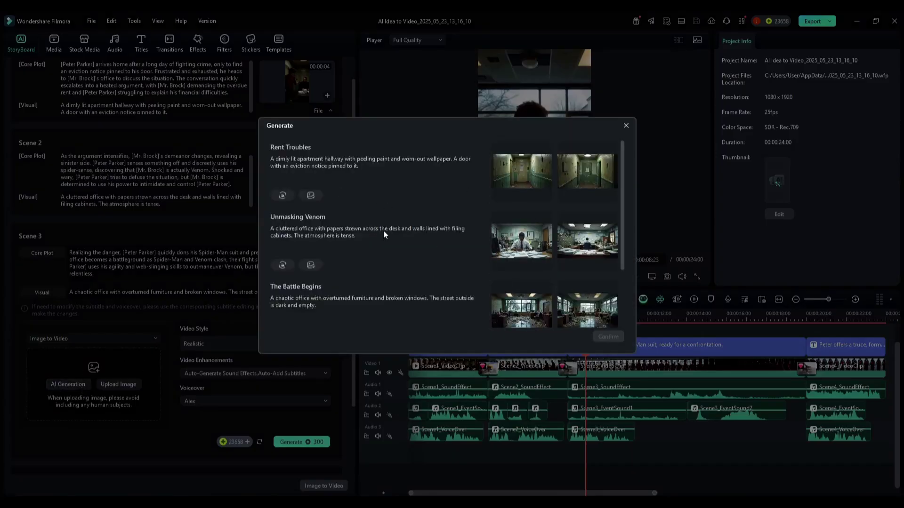
scroll(452, 250, down, 1)
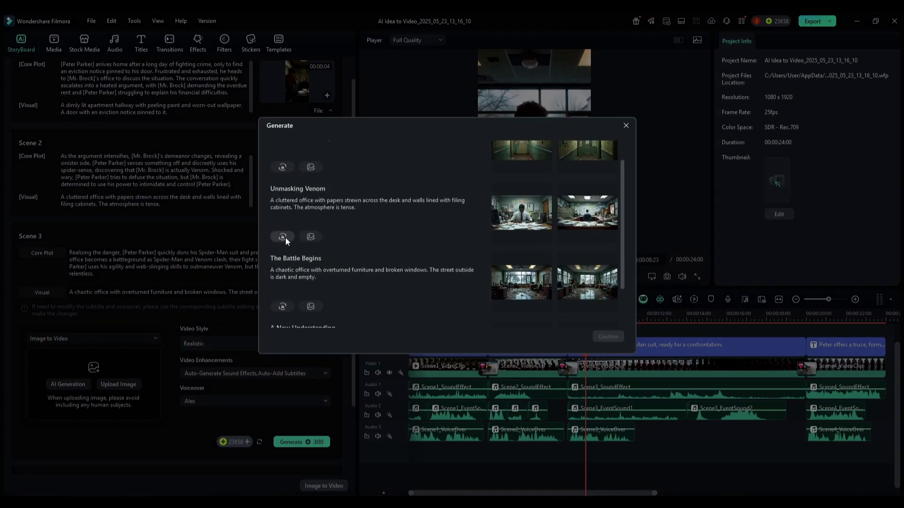
click(310, 236)
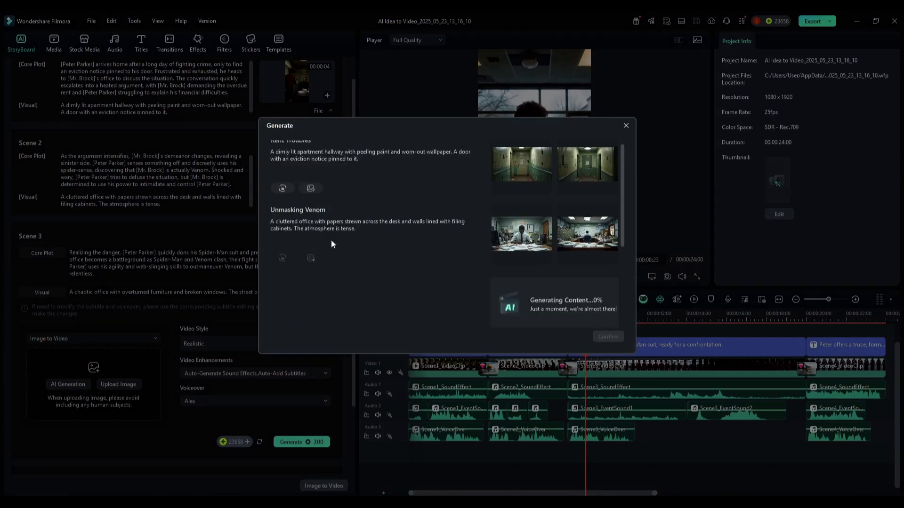
scroll(400, 249, down, 1)
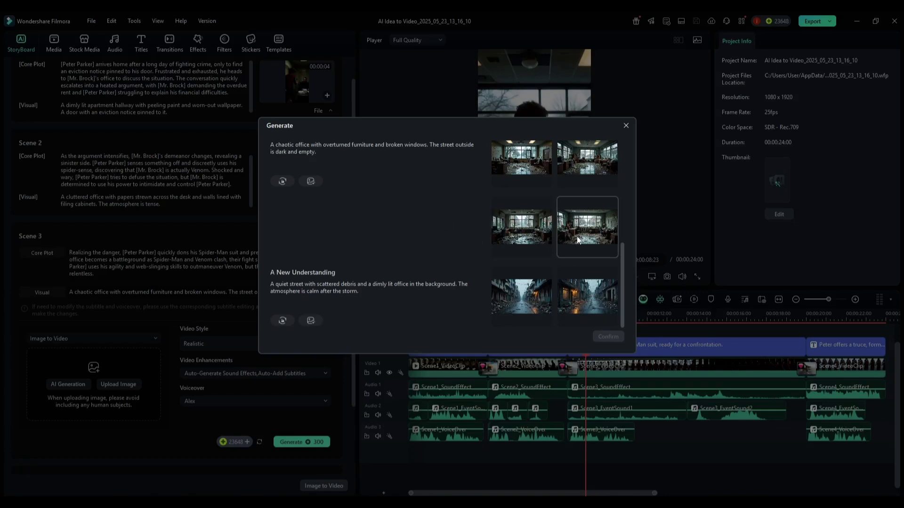
click(577, 240)
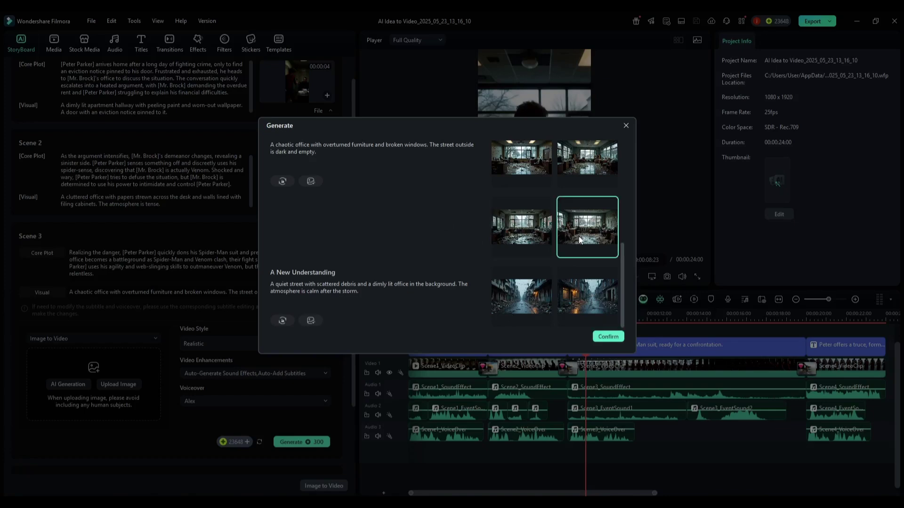
click(607, 337)
scroll(141, 371, down, 1)
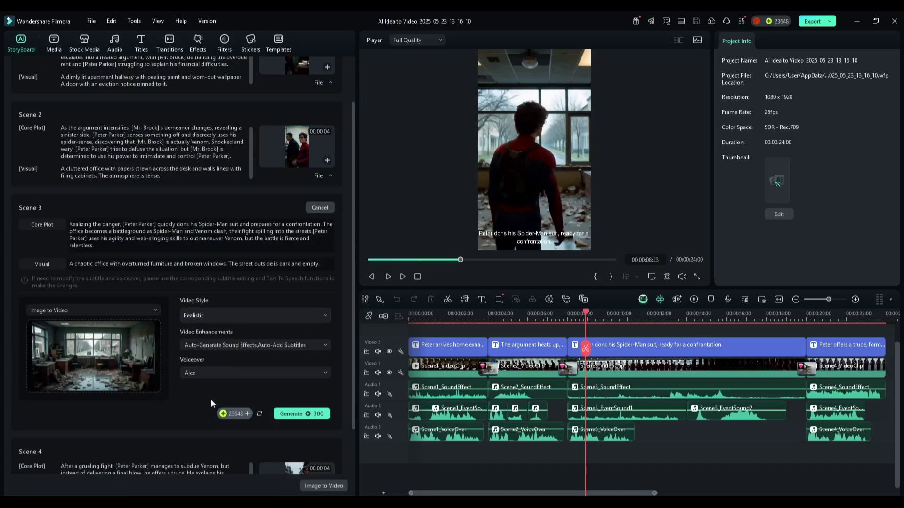
Regenerate Scene 3, place the new clip, and keep project settings at 1080 x 1920 25fps.
click(291, 414)
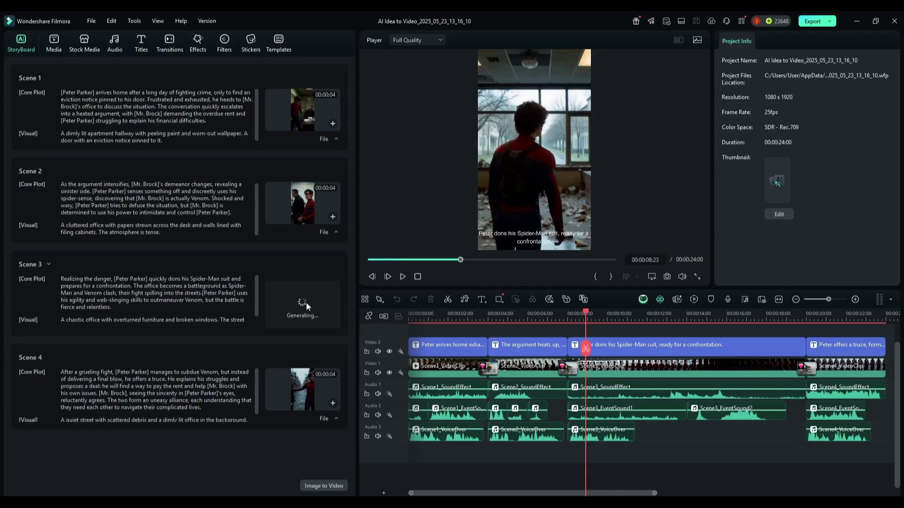
click(294, 297)
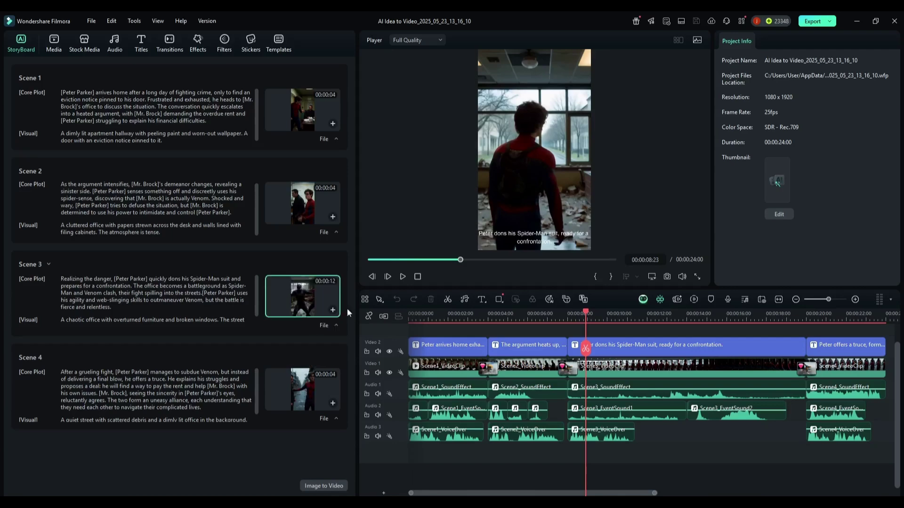
click(293, 312)
click(333, 311)
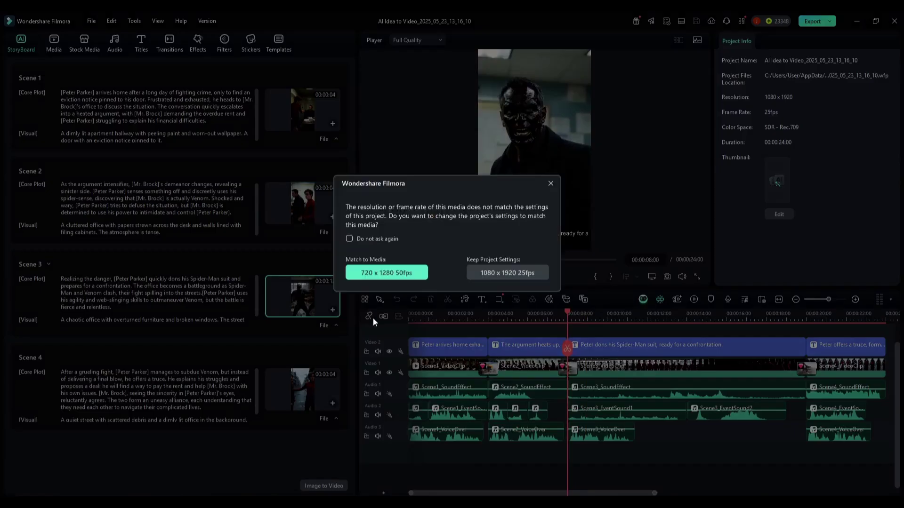
click(537, 273)
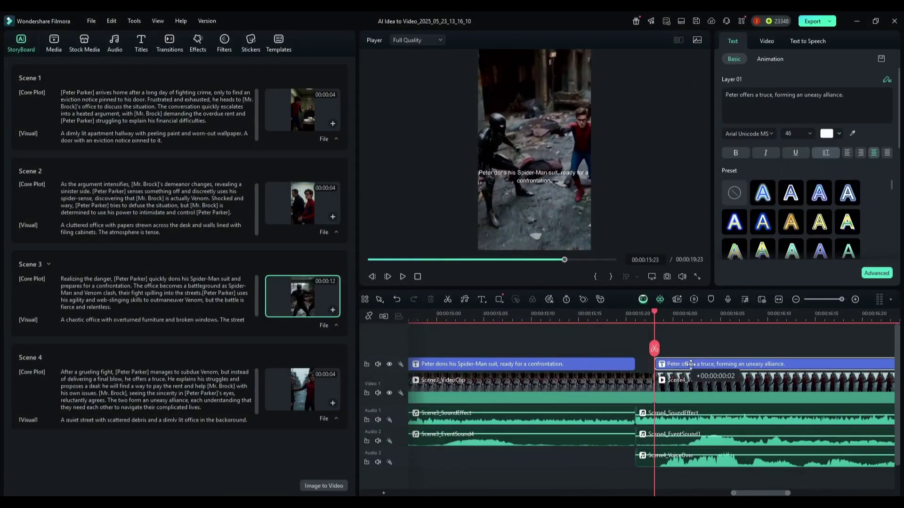
Browse the Effects, Titles, Audio and Stickers libraries and speech-to-text options, then return to the storyboard.
click(198, 43)
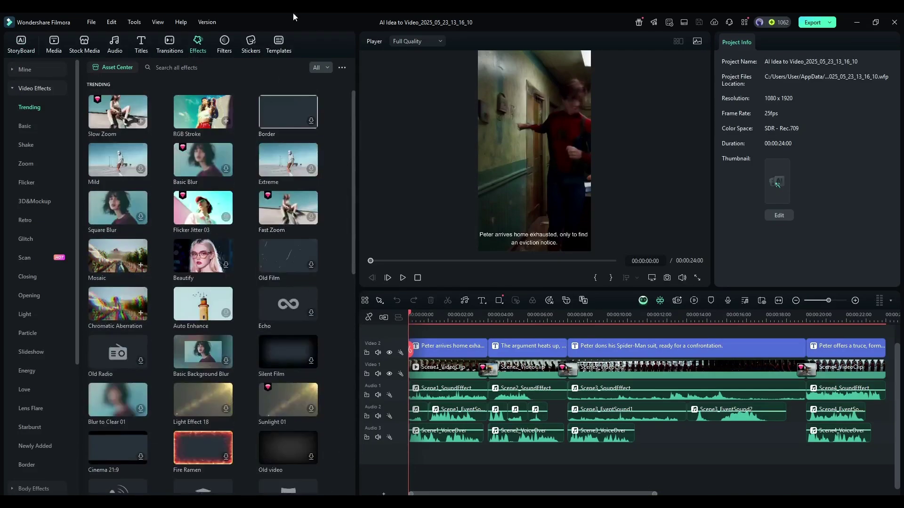
click(141, 43)
click(114, 43)
click(197, 44)
click(250, 44)
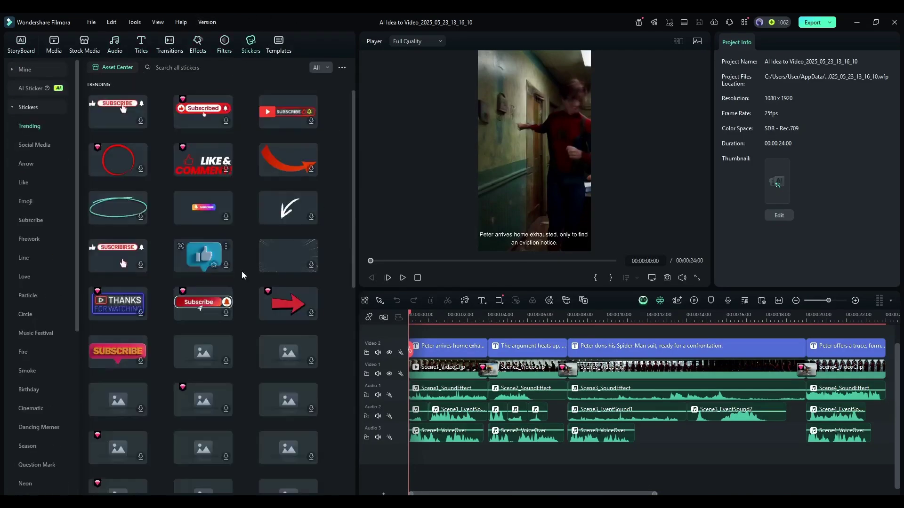
click(141, 43)
click(33, 89)
click(21, 43)
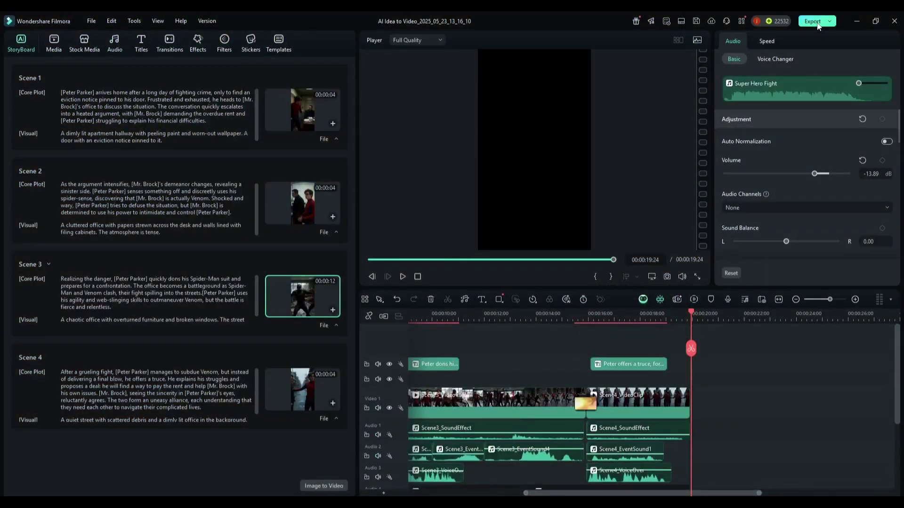
Export the project as an MP4 titled 'Spydui'.
click(813, 22)
double_click(541, 140)
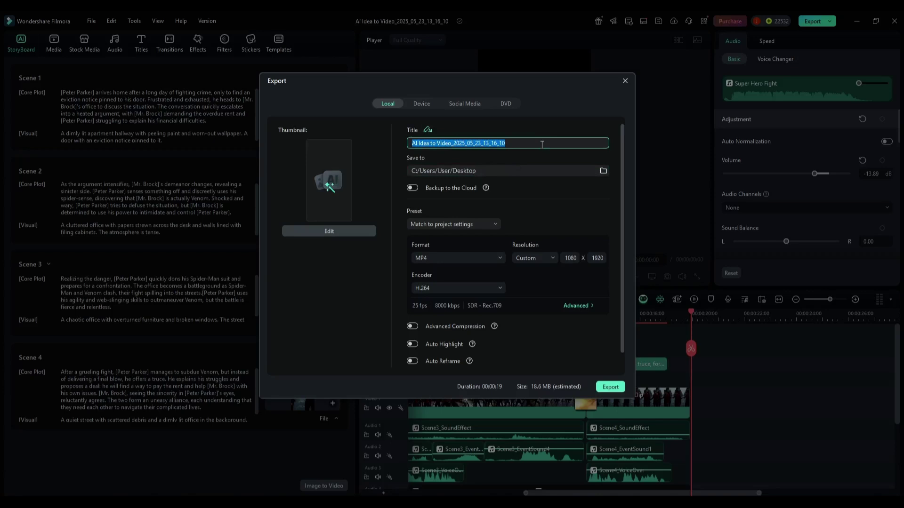
text(Spydui)
click(610, 387)
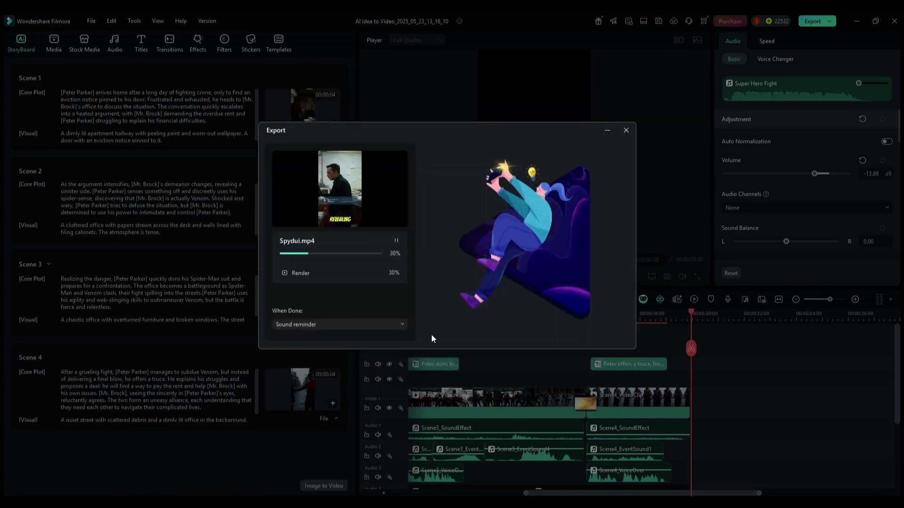